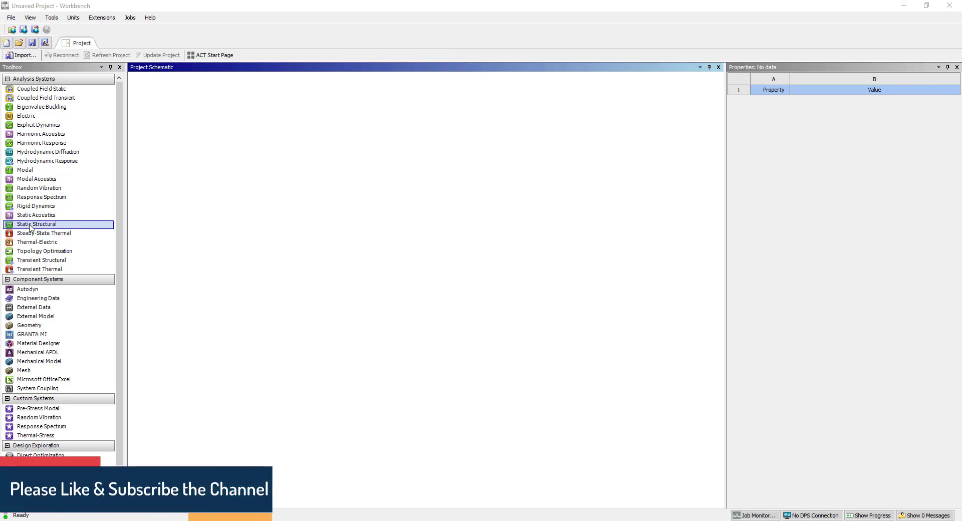
Drag a Static Structural analysis system from the Toolbox into the empty Project Schematic.
left_click_drag(30, 226, 181, 122)
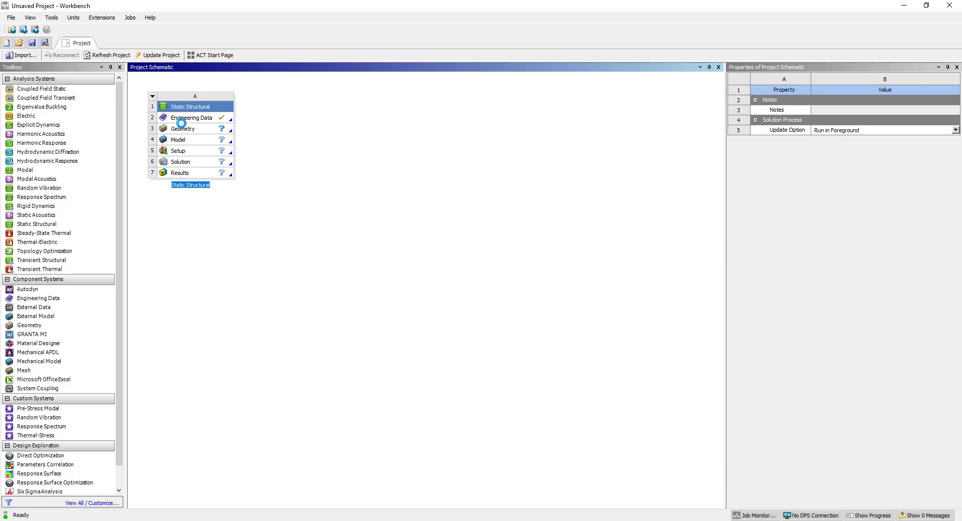
Import Bladed_disk.stp from the Mech_LND_2019R2_EN_WI03 folder as the Static Structural geometry.
left_click(190, 130)
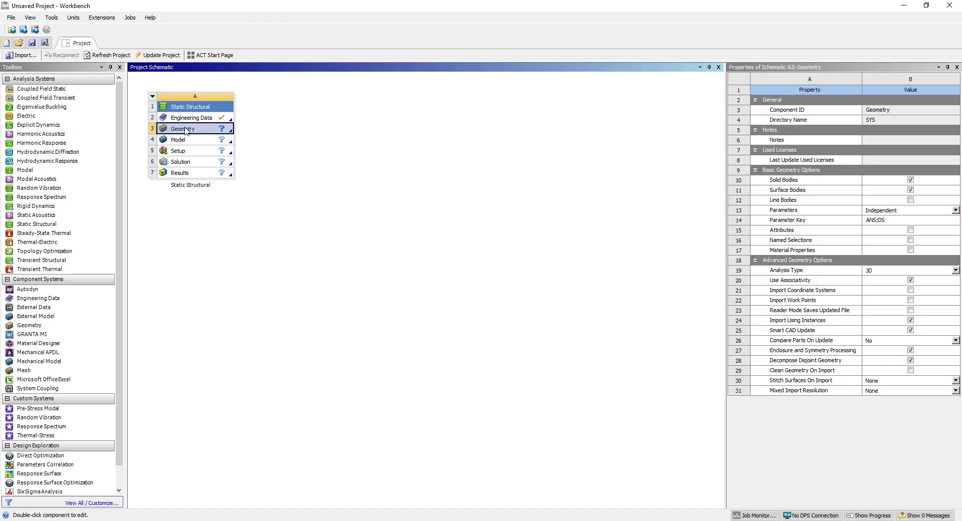
right_click(185, 129)
mouse_move(212, 157)
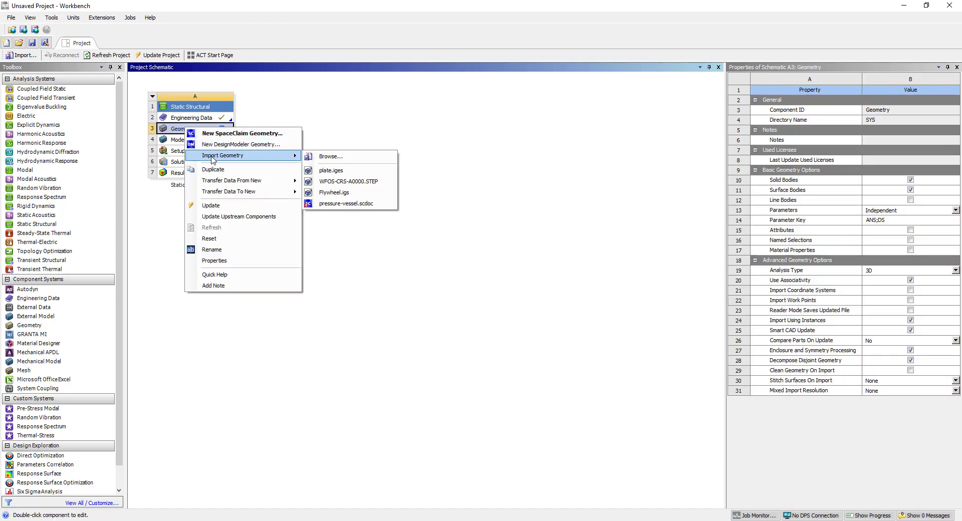
left_click(332, 156)
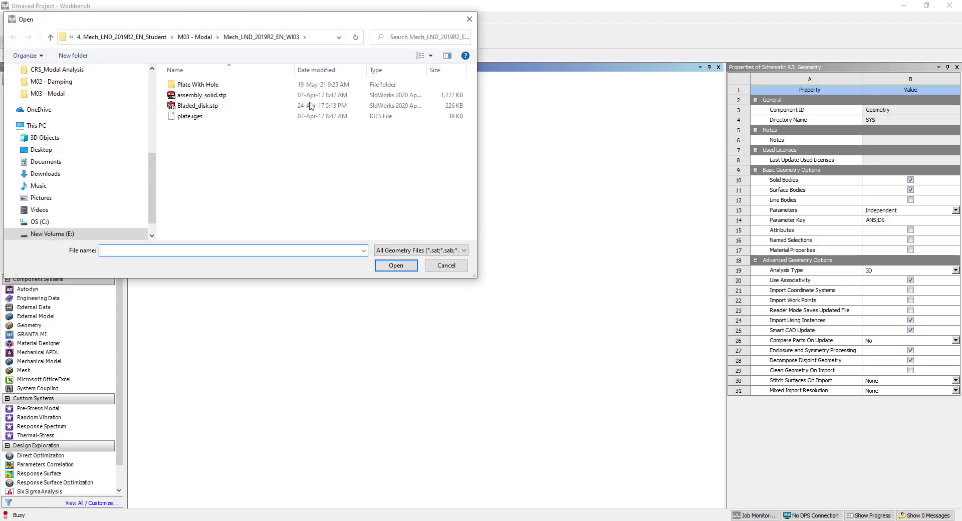
left_click(194, 37)
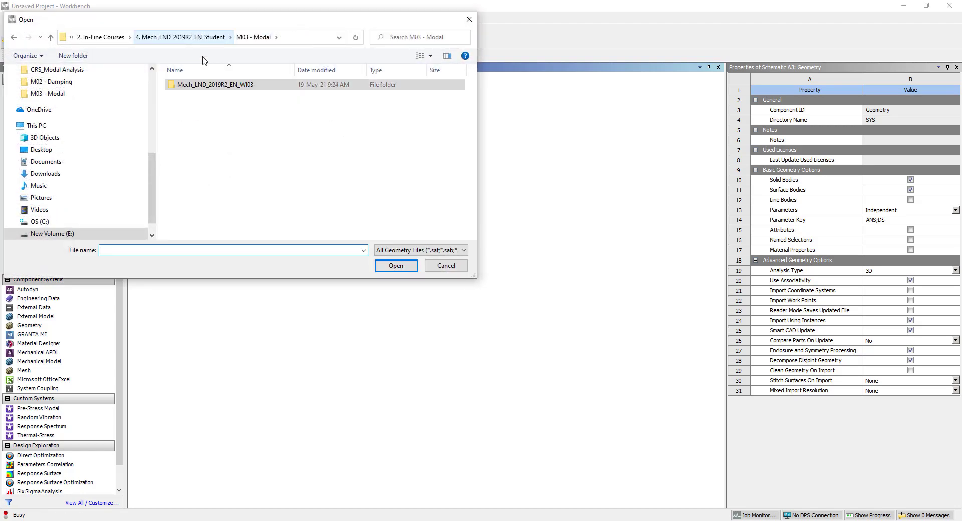
double_click(211, 86)
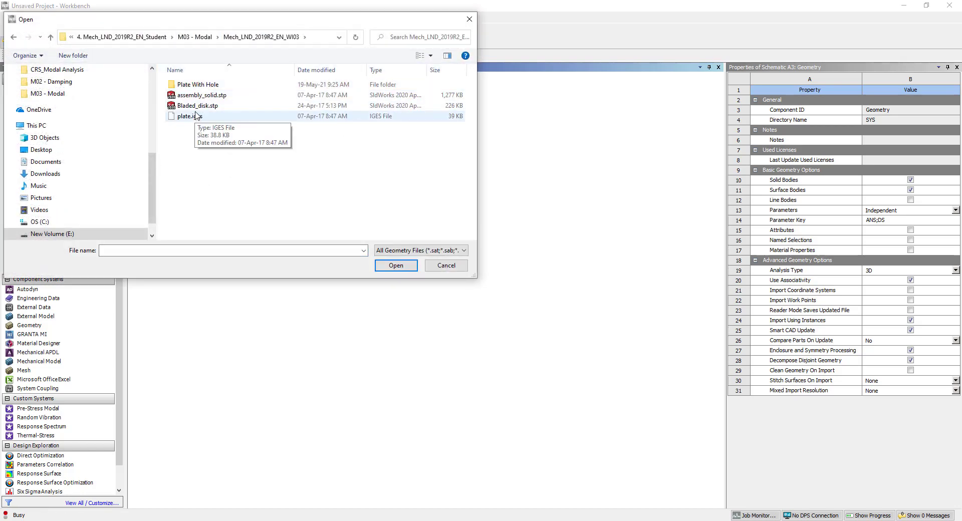
left_click(199, 106)
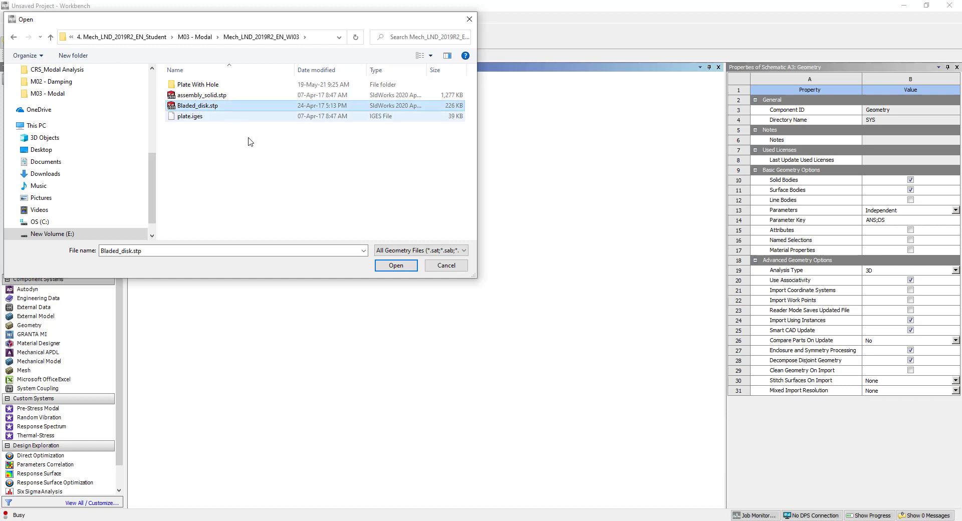
left_click(393, 266)
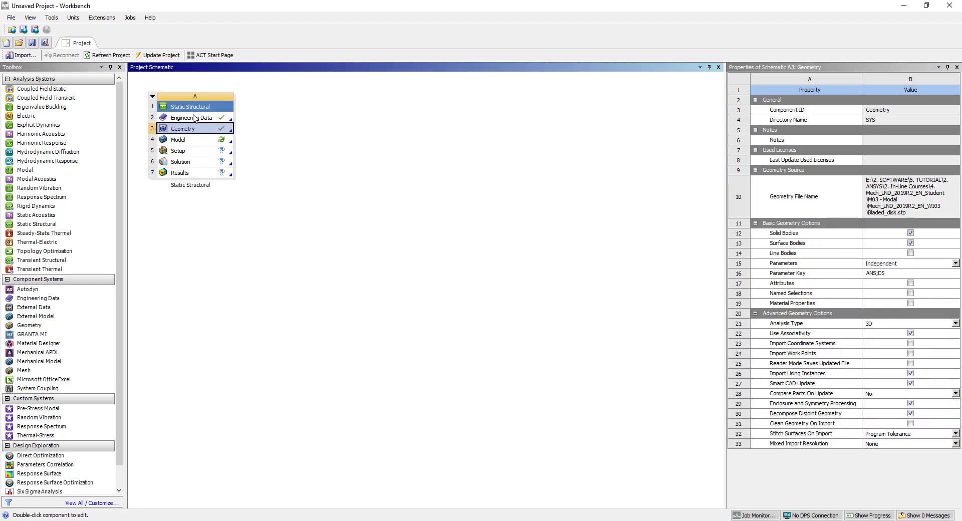
Add Titanium Alloy from the General Materials library to Engineering Data and close the A2 tab.
double_click(194, 117)
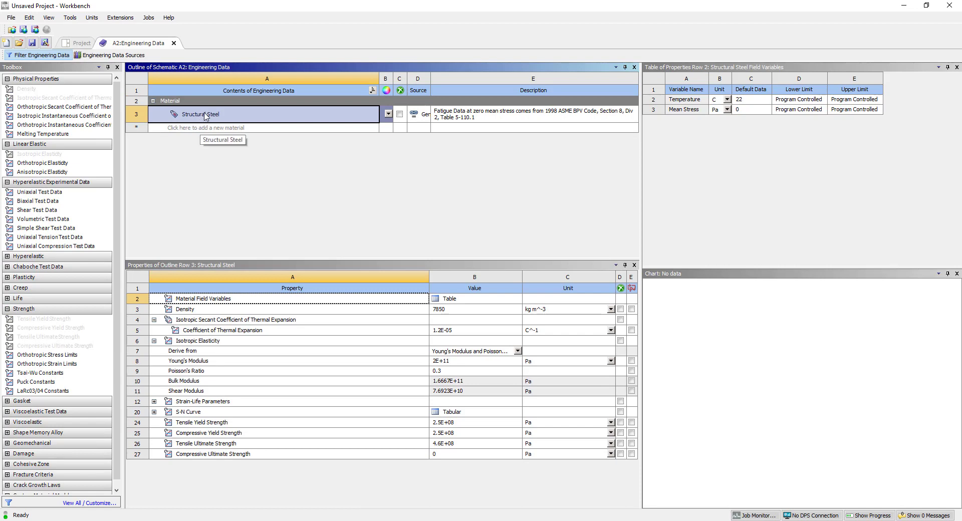
left_click(139, 56)
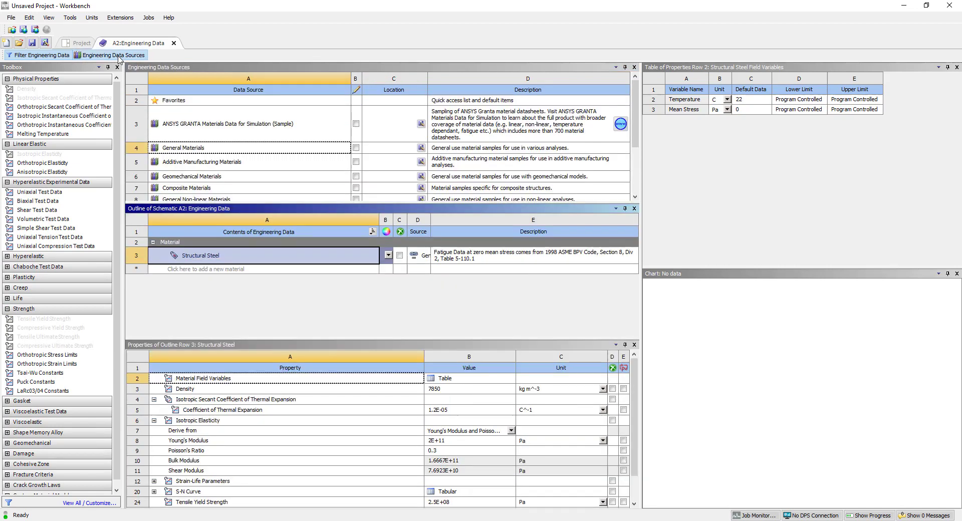
left_click(196, 147)
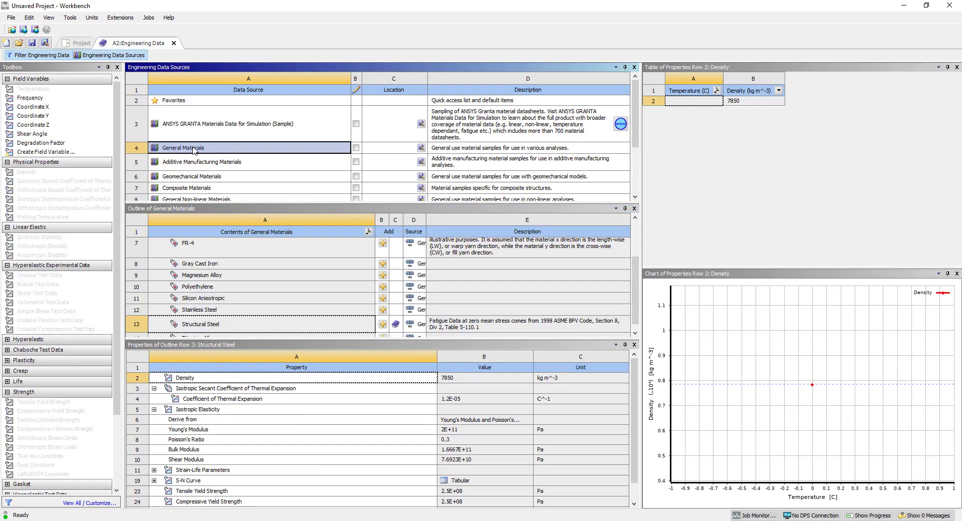
scroll(243, 289, "down", 1)
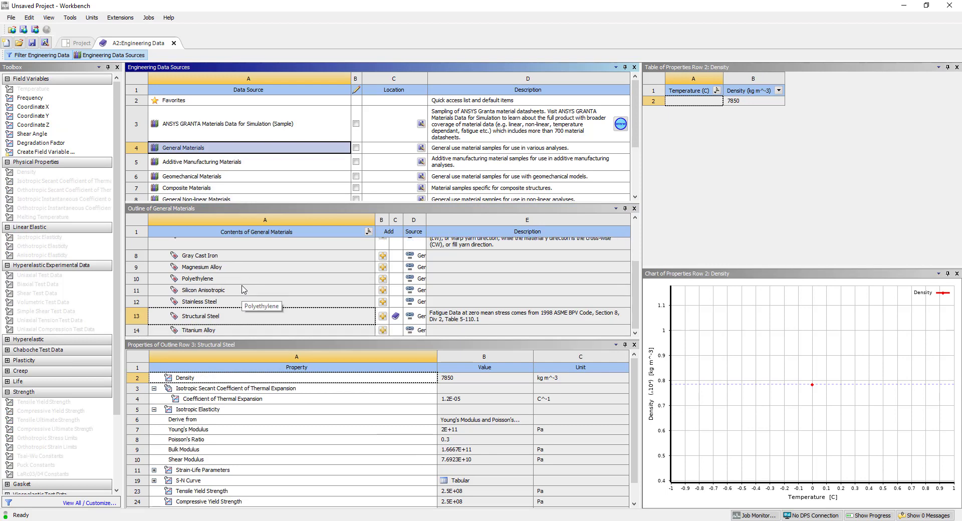
left_click(382, 330)
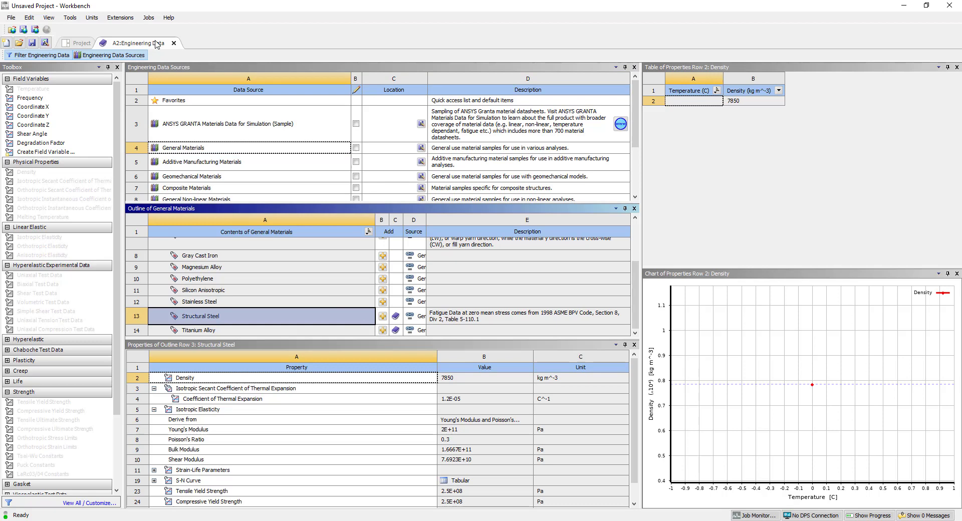
left_click(174, 43)
Drop a Modal system onto the Static Structural Solution cell (A6) and accept its default name.
left_click(315, 207)
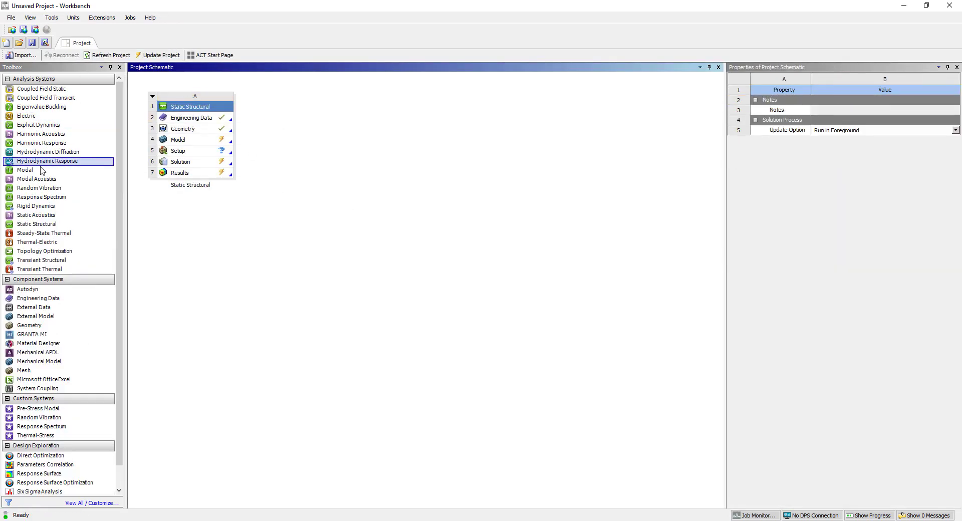
left_click_drag(29, 172, 192, 164)
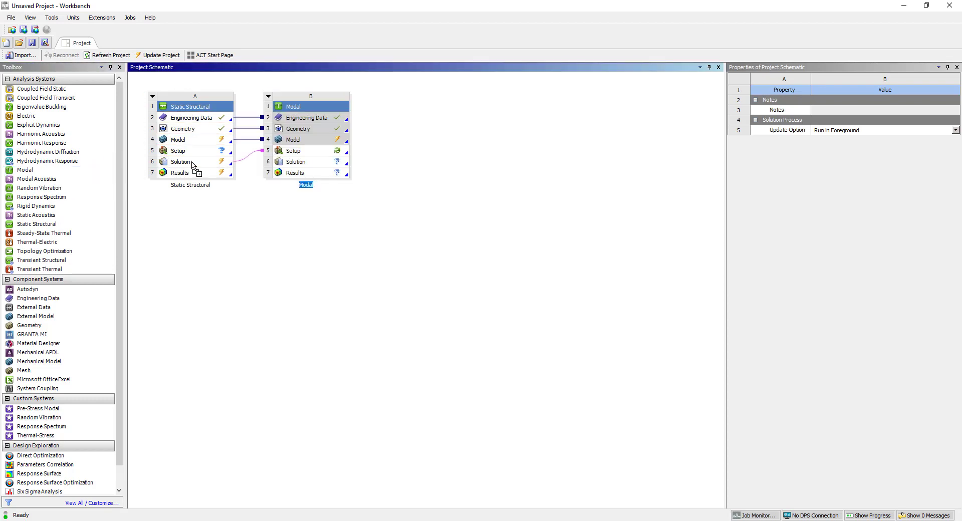
left_click(252, 254)
Open the model in Mechanical and assign Titanium Alloy to the Bladed_disk-FreeParts|1 body.
double_click(203, 143)
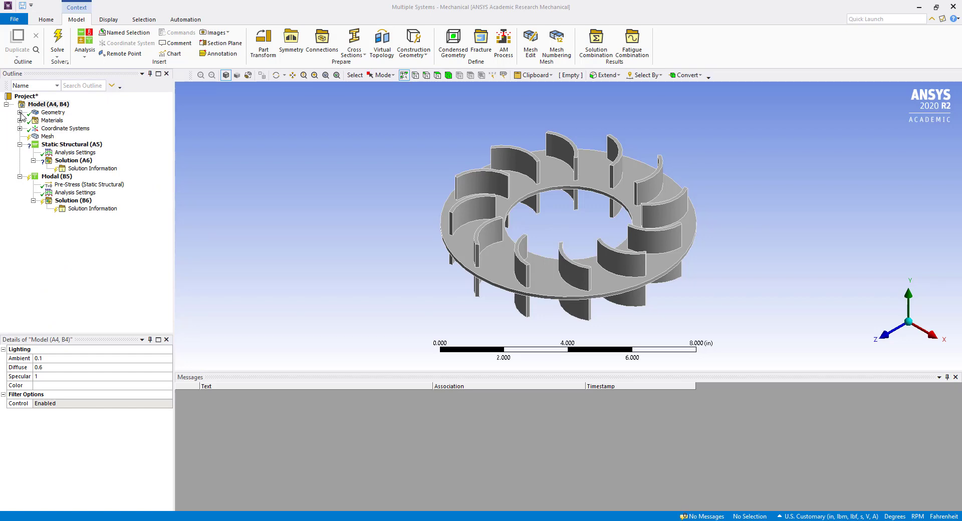
left_click(20, 113)
left_click(80, 120)
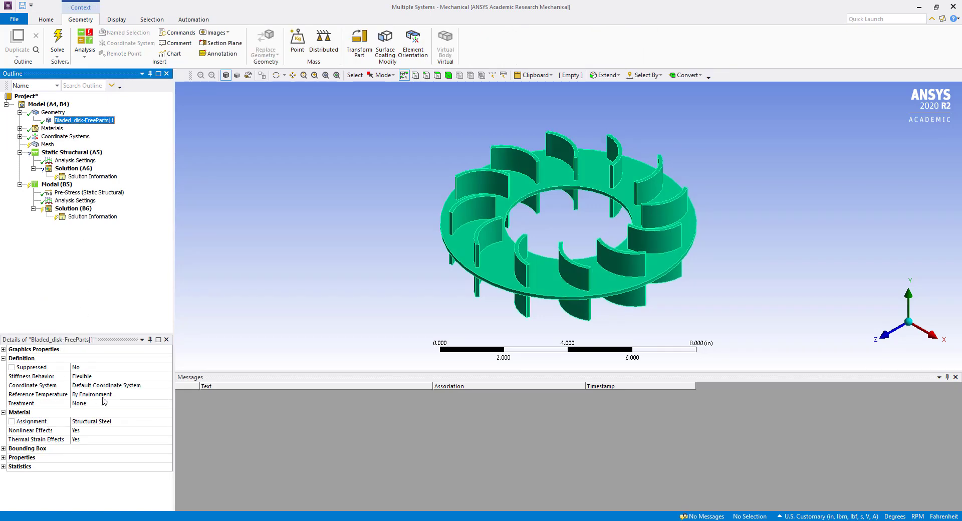
left_click(109, 421)
left_click(169, 423)
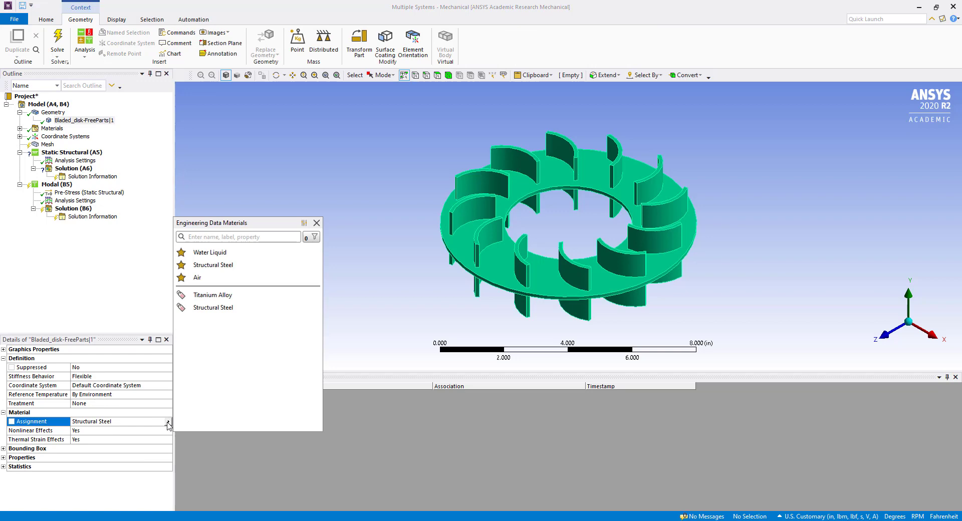
left_click(212, 295)
left_click(88, 281)
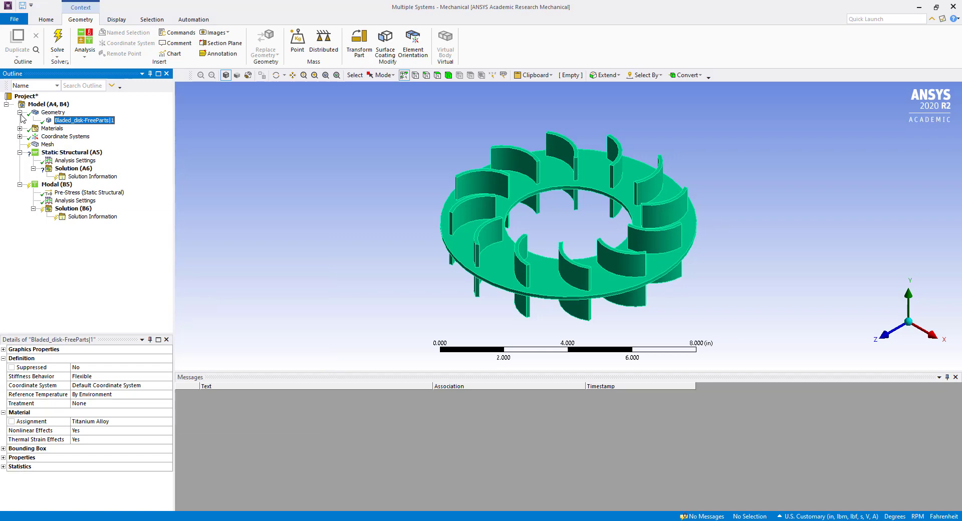
Generate the default tetrahedral mesh for the bladed disk.
left_click(47, 144)
right_click(48, 144)
left_click(79, 178)
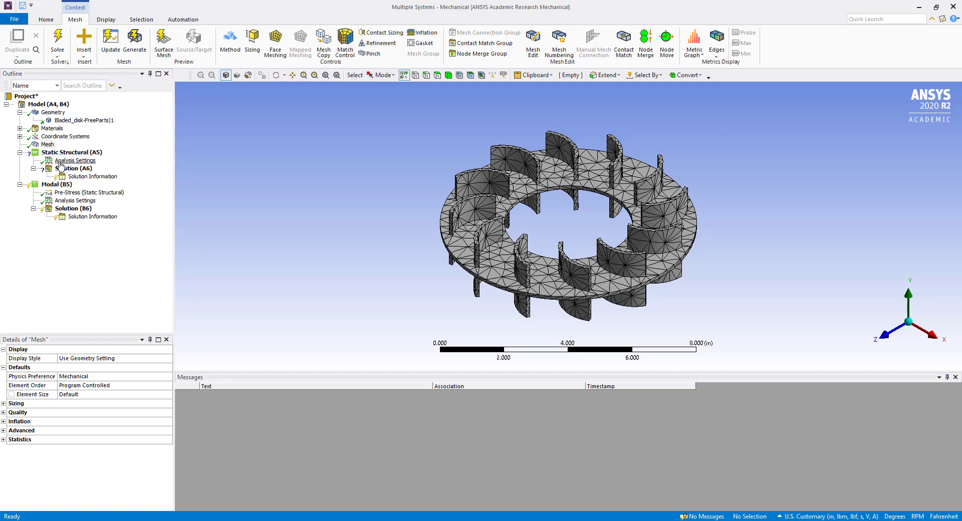
Insert a Fixed Support under Static Structural on the disk's inner bore face (1 Face).
left_click(74, 153)
right_click(75, 156)
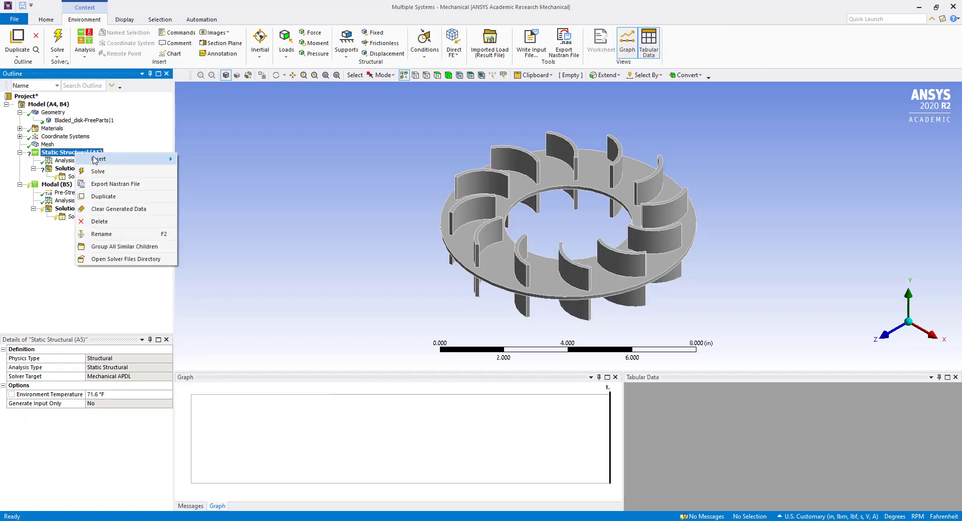
mouse_move(106, 158)
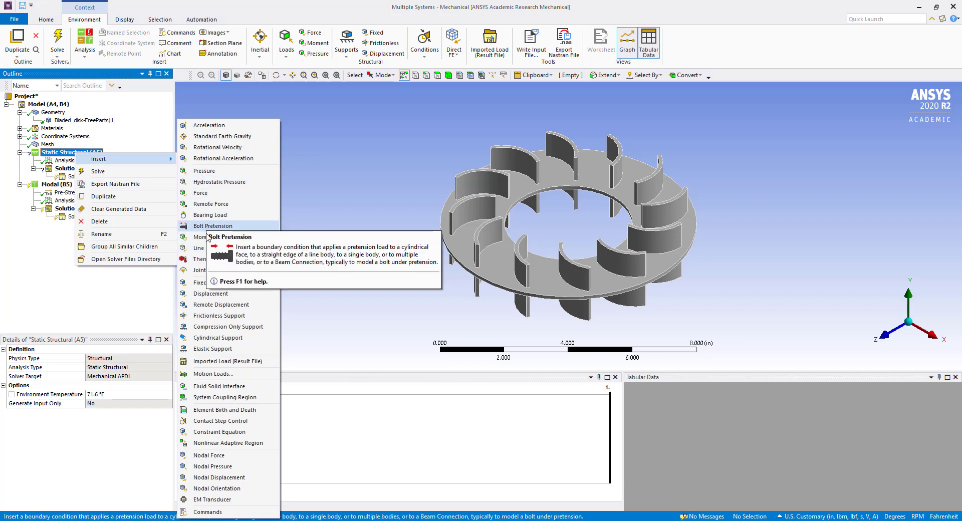
left_click(211, 283)
scroll(458, 188, "up", 5)
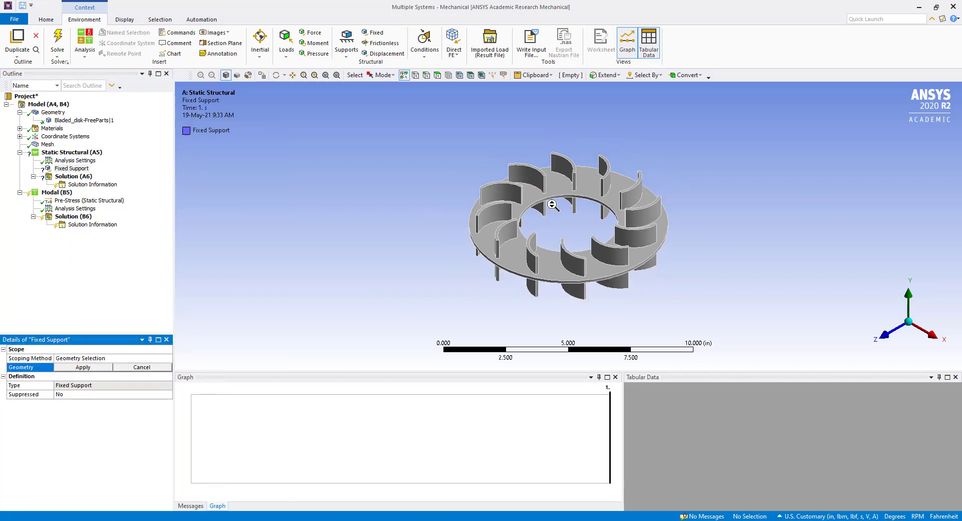
scroll(457, 184, "up", 2)
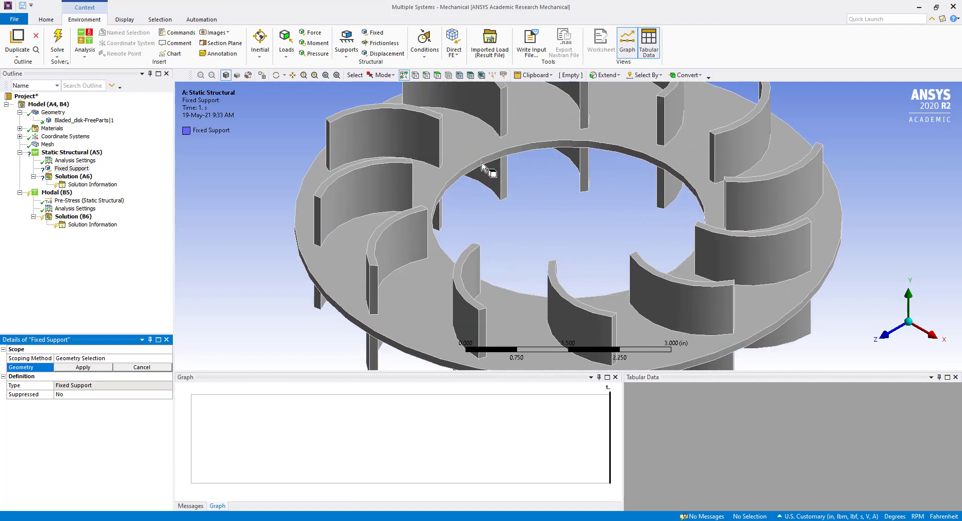
left_click(480, 170)
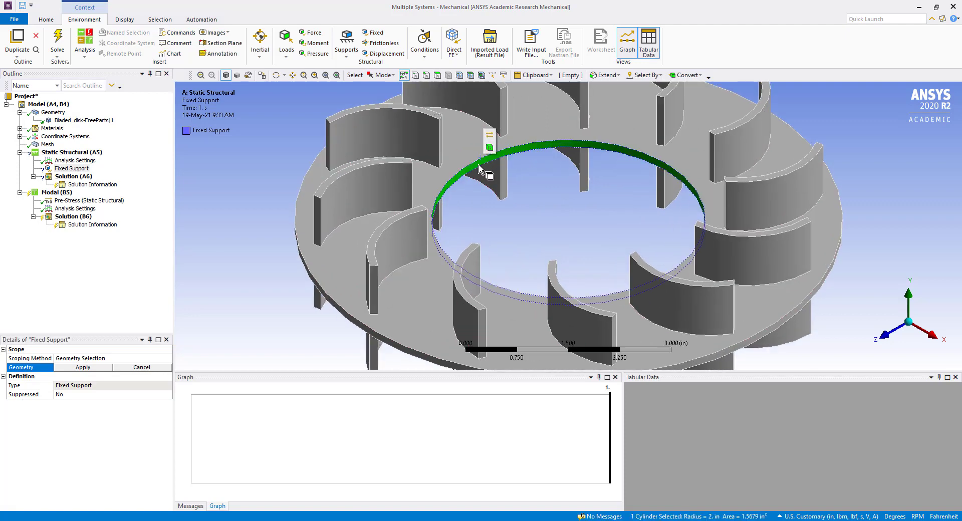
left_click(90, 370)
scroll(394, 273, "down", 1)
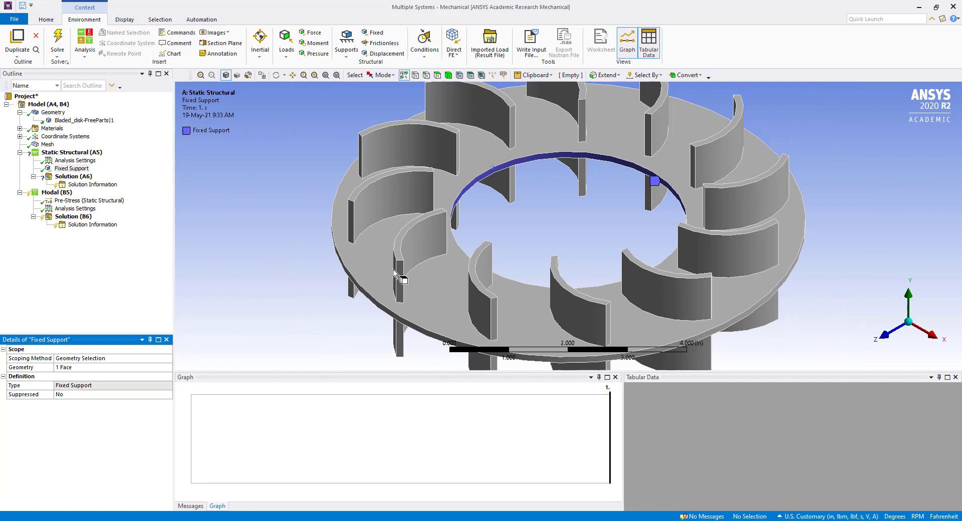
scroll(395, 273, "down", 2)
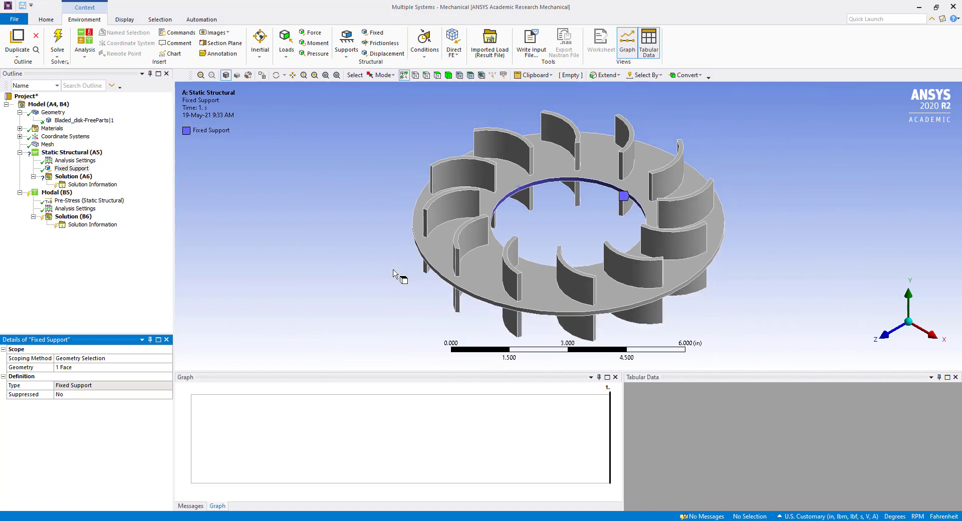
Insert a Rotational Velocity defined by Components with 7500 RPM in the Y Component.
left_click(76, 153)
right_click(76, 154)
mouse_move(97, 158)
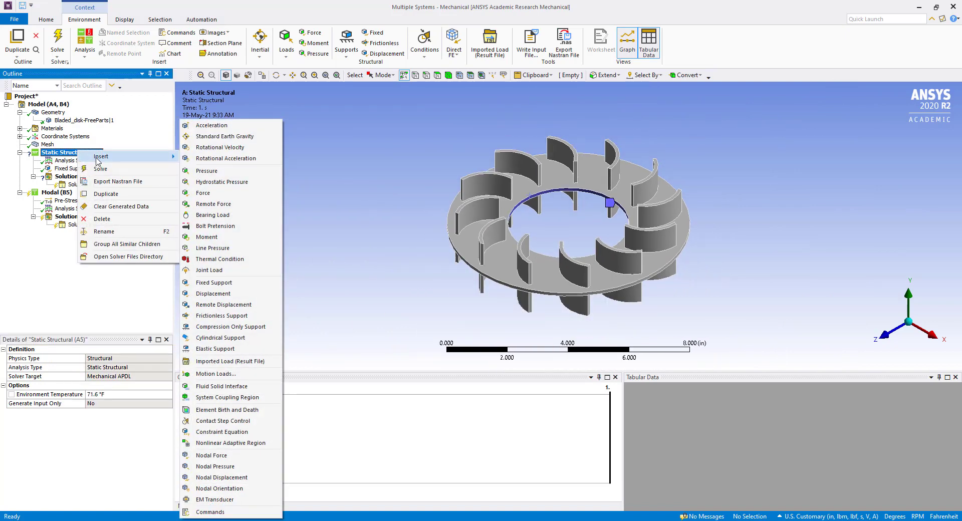
left_click(225, 147)
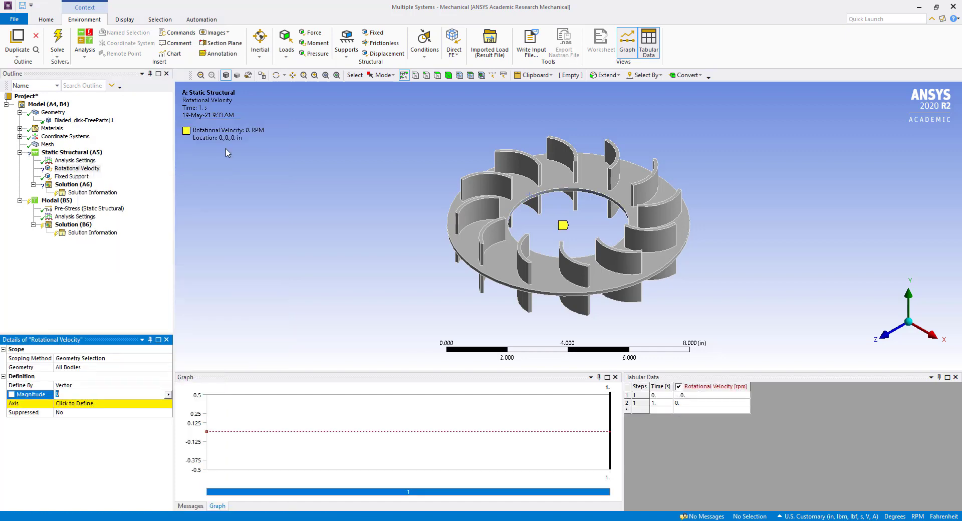
left_click(112, 385)
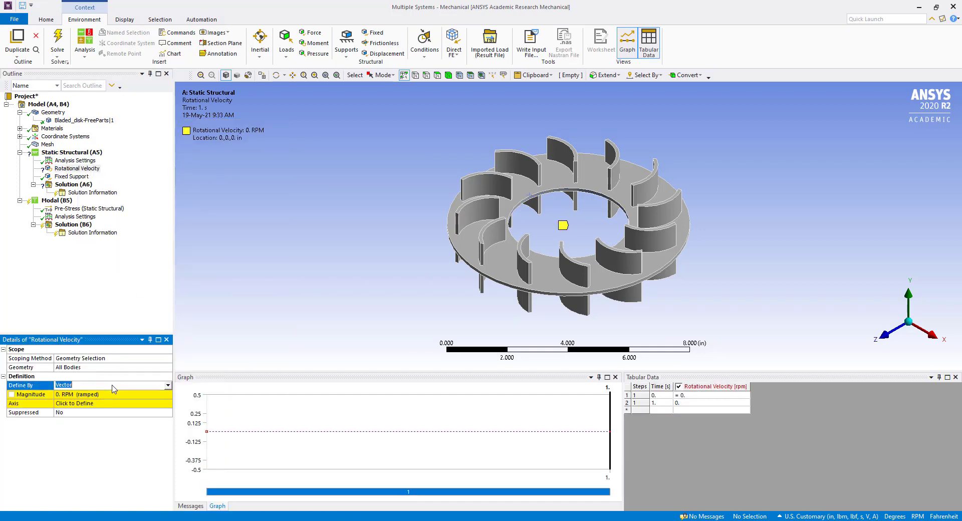
left_click(168, 386)
left_click(82, 395)
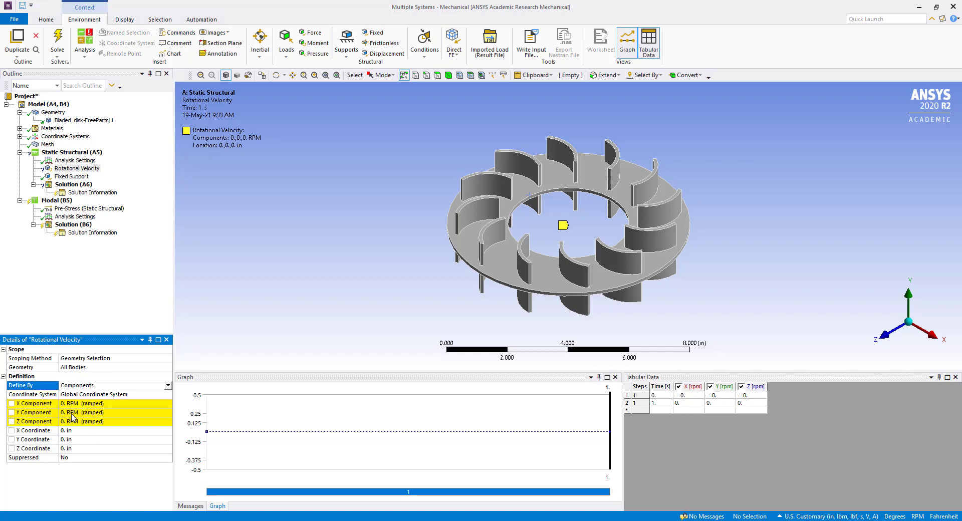
left_click(76, 413)
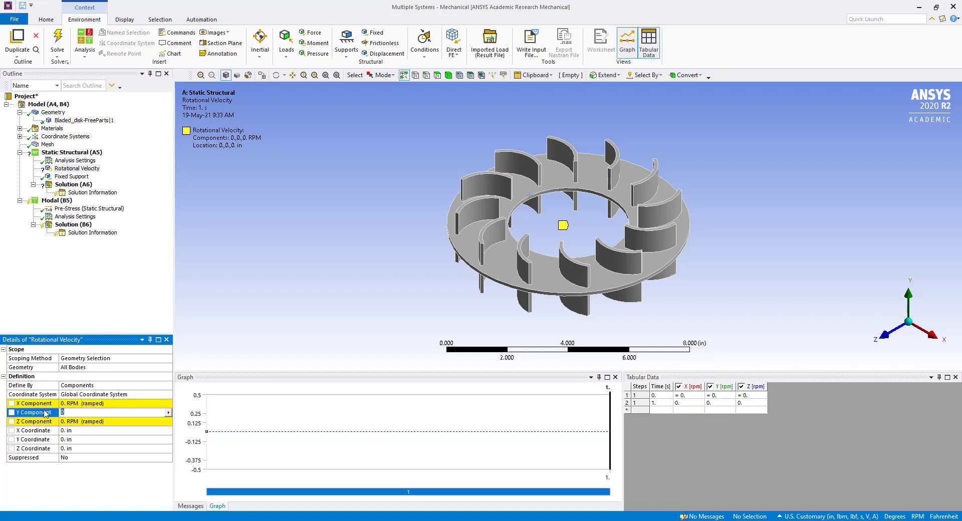
key("Return")
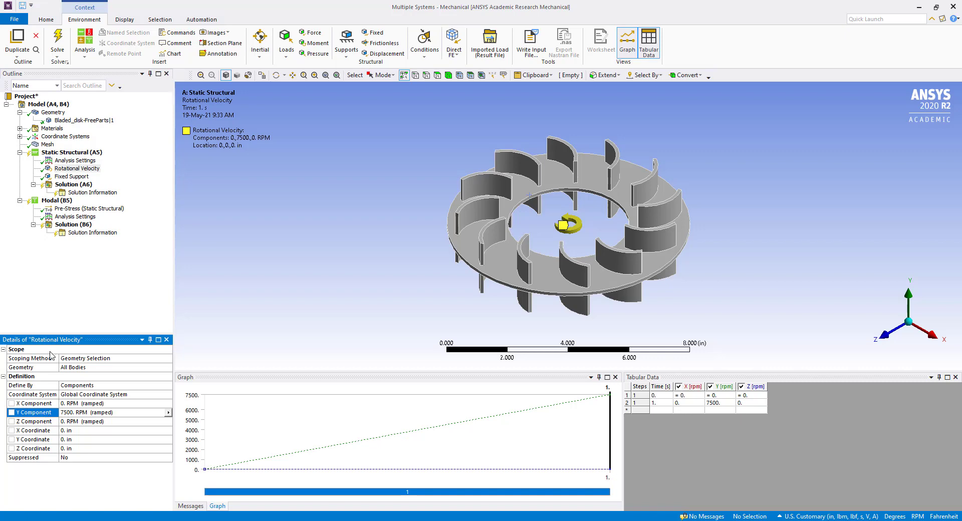
Solve the Static Structural analysis of the spinning disk.
left_click(92, 286)
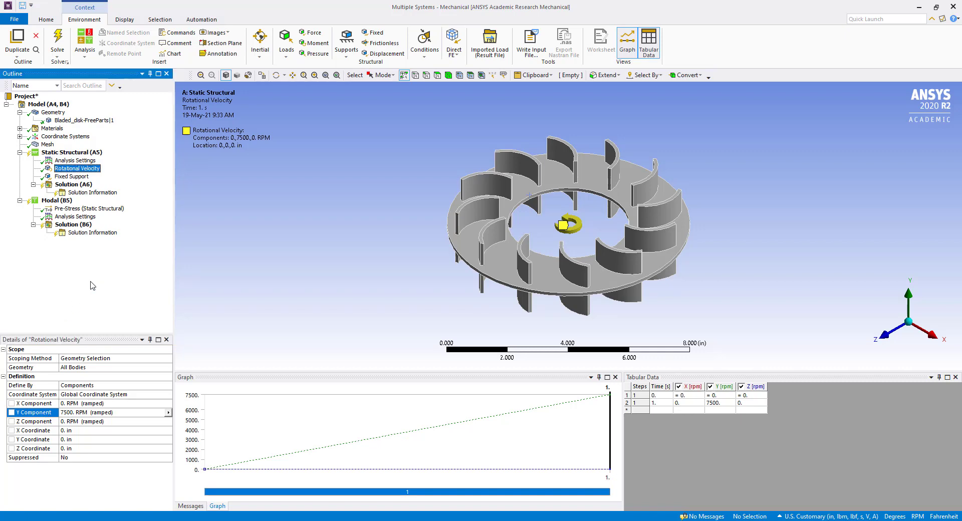
left_click(59, 153)
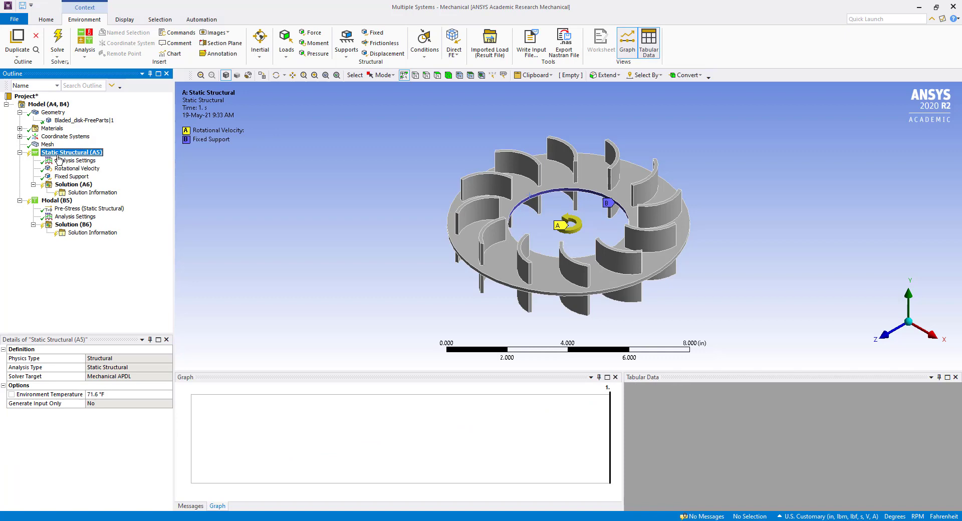
left_click(66, 185)
right_click(64, 153)
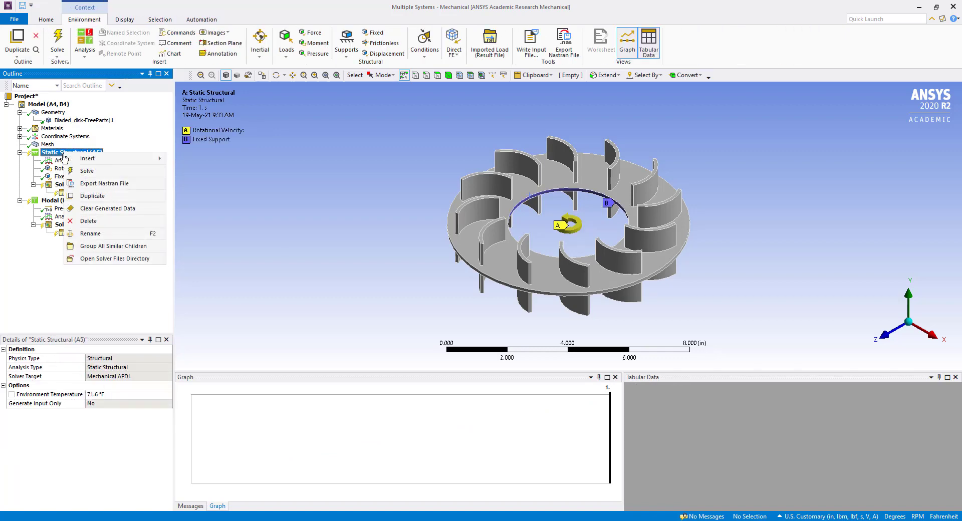
left_click(83, 172)
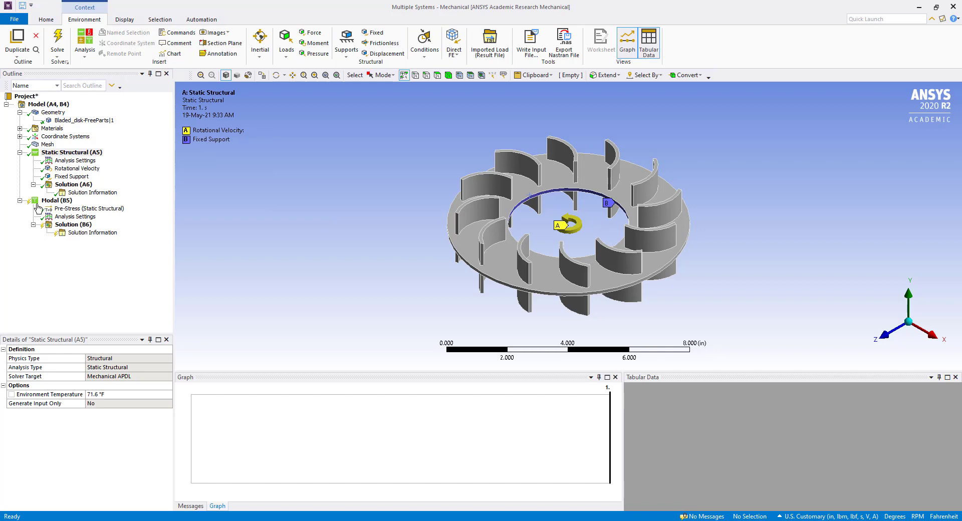
Insert Total Deformation and Equivalent (von-Mises) Stress results under the static Solution.
left_click(69, 185)
right_click(69, 187)
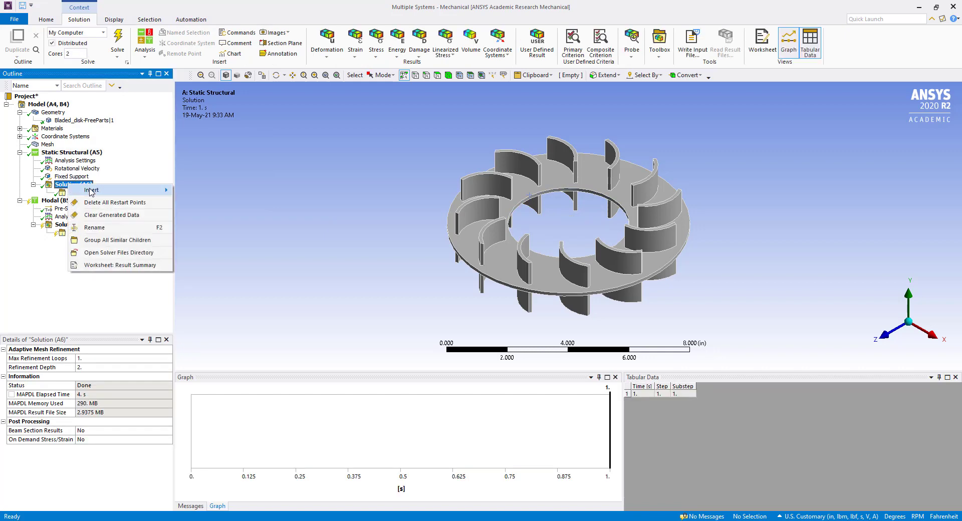
mouse_move(92, 192)
mouse_move(200, 190)
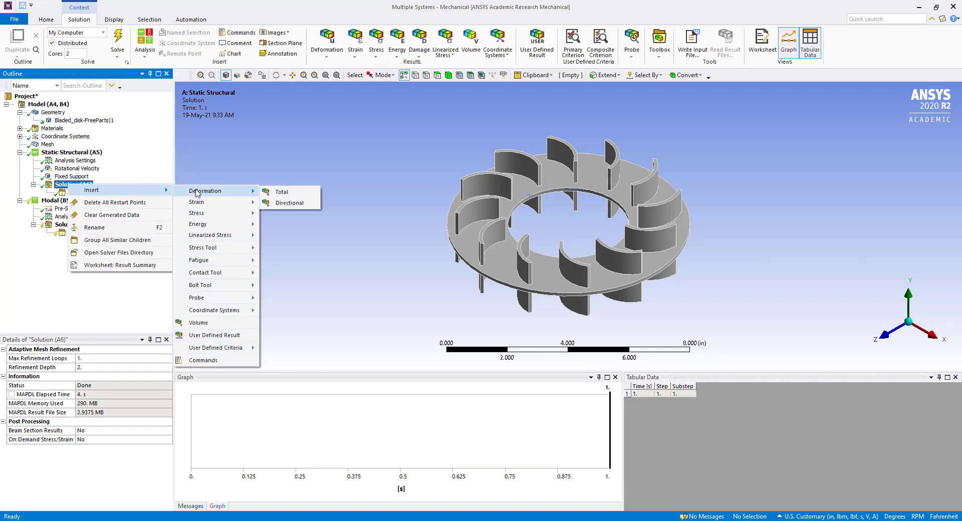
left_click(290, 192)
left_click(75, 185)
right_click(78, 185)
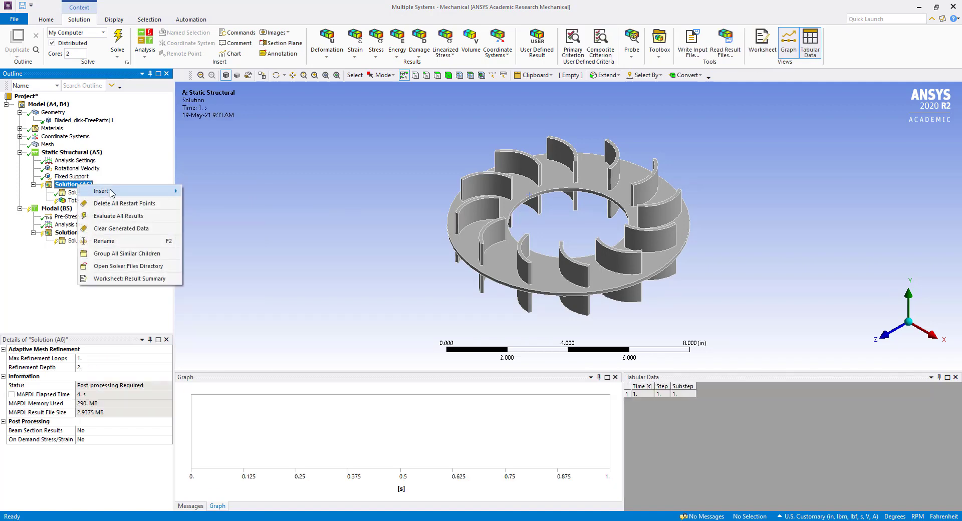
mouse_move(120, 191)
mouse_move(226, 214)
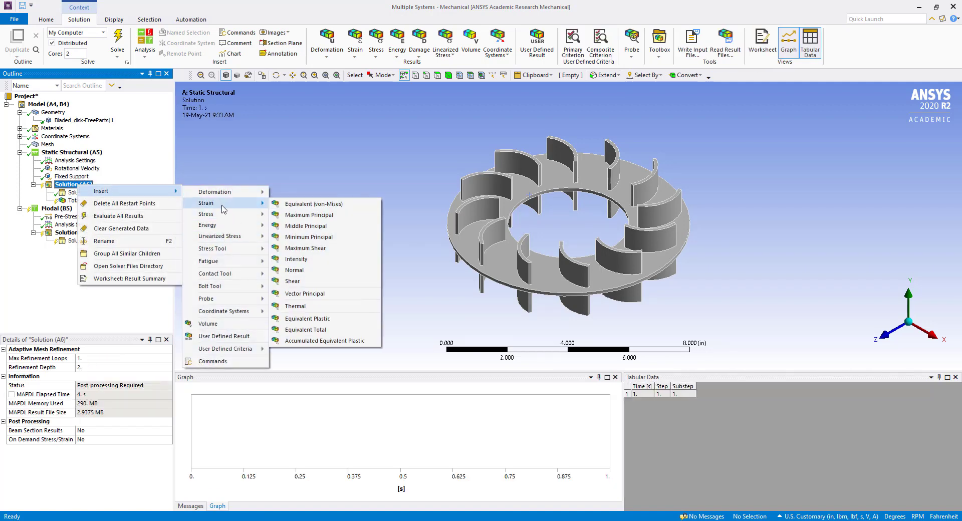
left_click(307, 217)
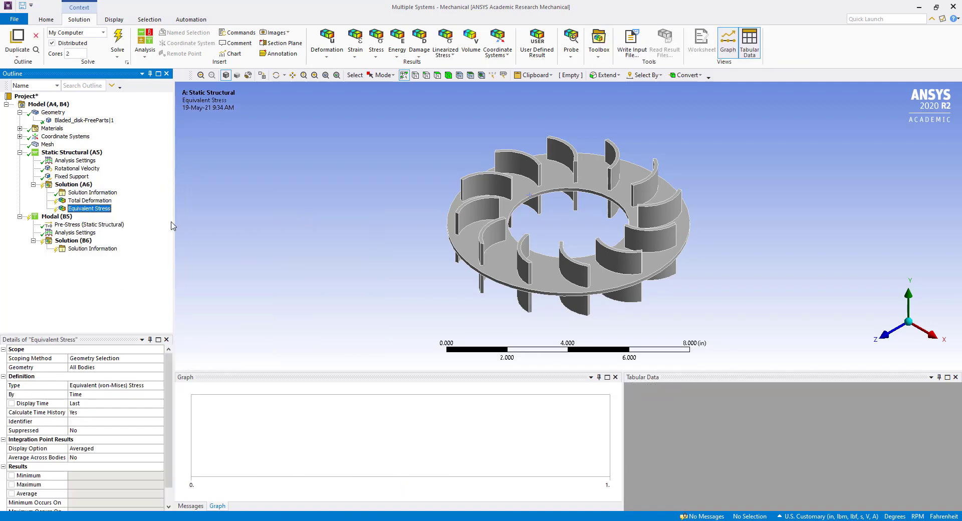
Evaluate all results and review deformation (max 0.0053254 in) and stress (max 8539.4 psi) contours.
right_click(75, 184)
left_click(113, 214)
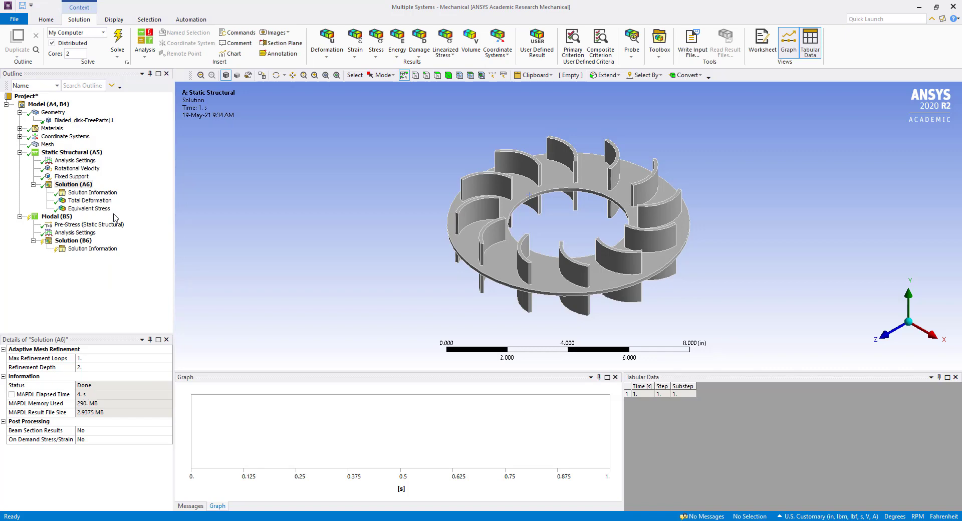
left_click(94, 201)
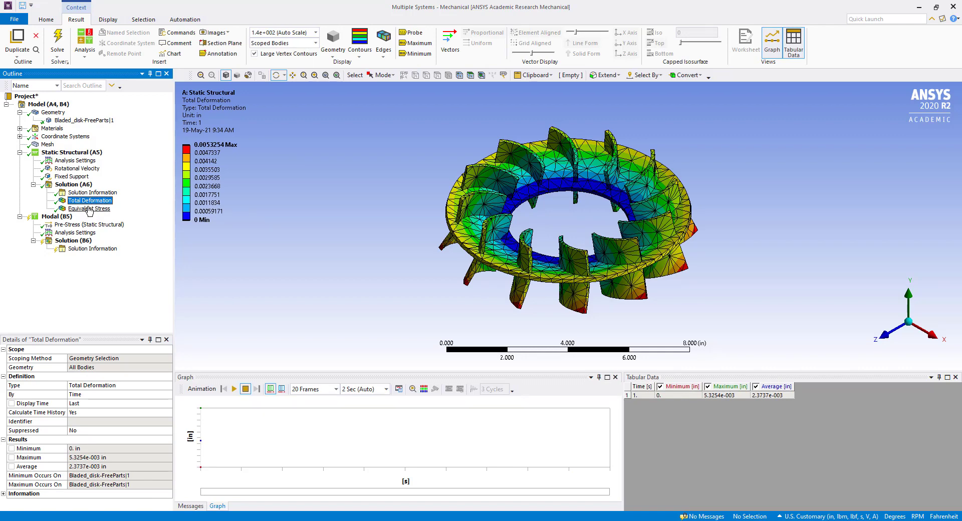
left_click(90, 209)
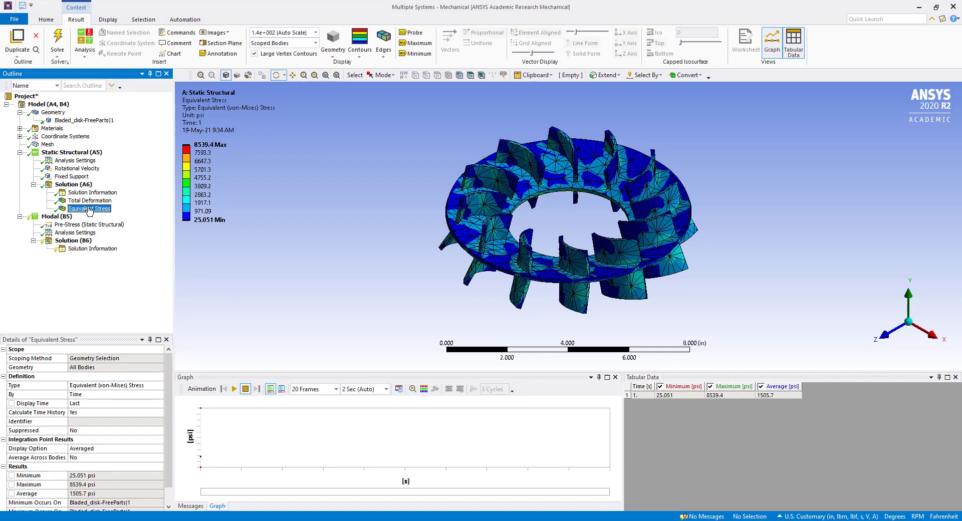
left_click(19, 153)
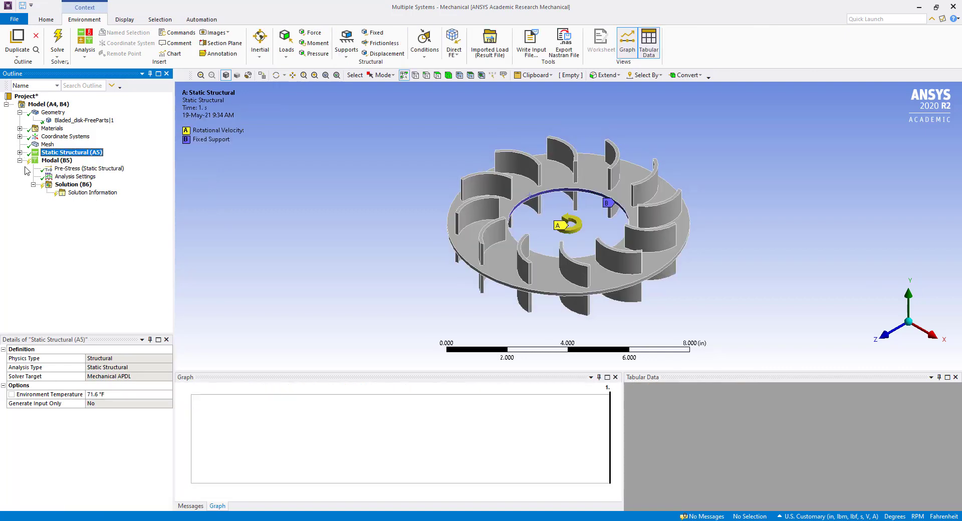
Verify Static Structural pre-stress and 6 max modes, then solve Modal, giving 774.57–1103.6 Hz.
left_click(73, 170)
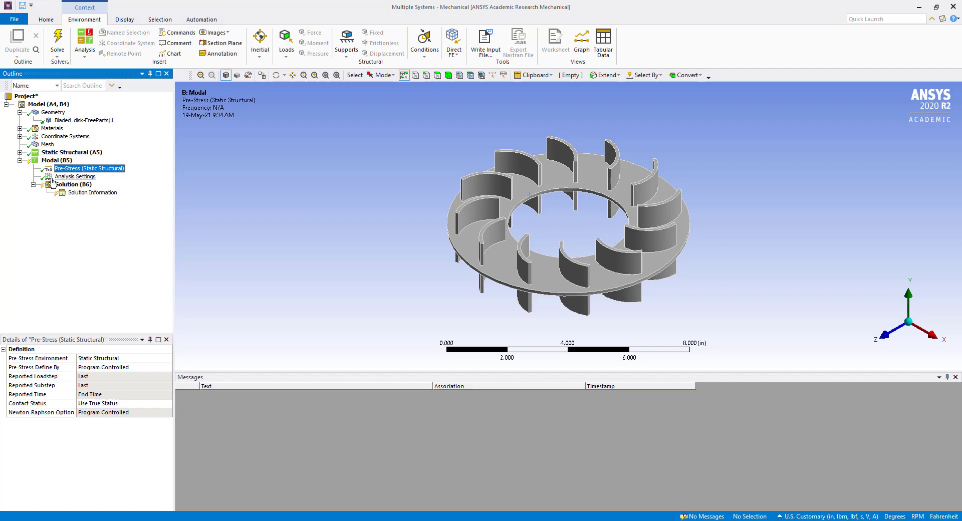
left_click(71, 177)
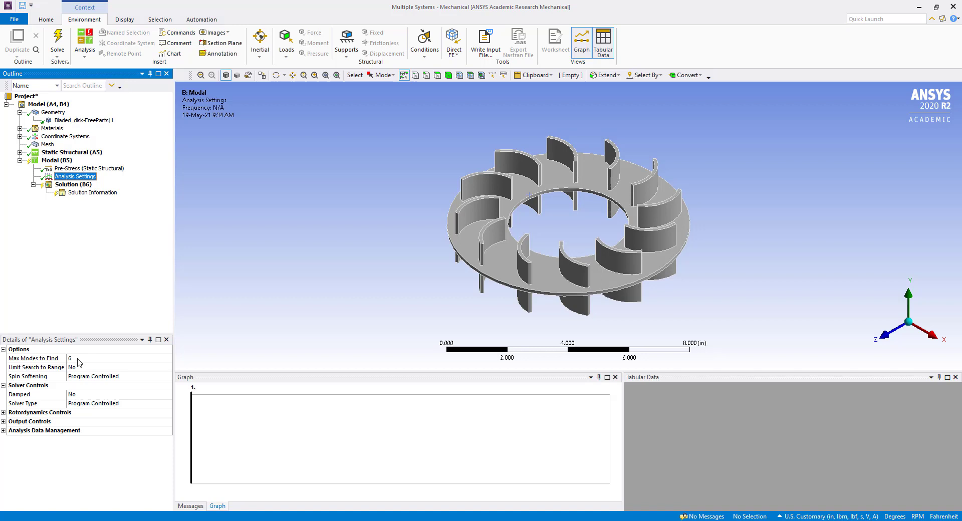
left_click(52, 160)
right_click(55, 160)
left_click(78, 177)
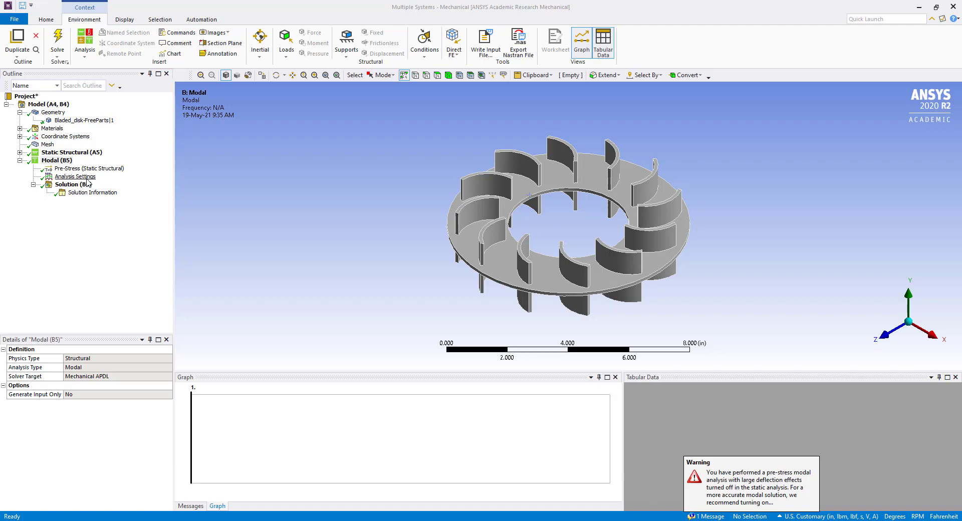
left_click(87, 184)
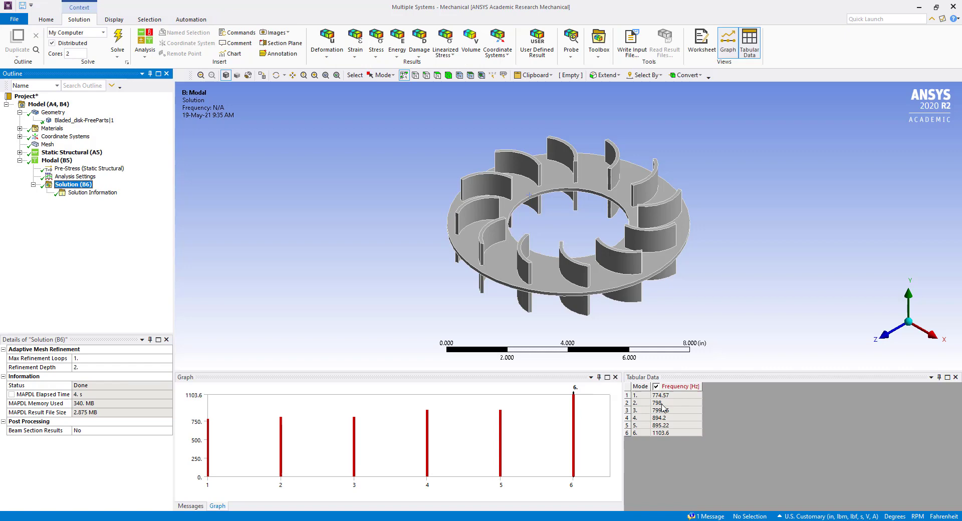
Create Total Deformation mode shapes for all six frequency rows and evaluate them.
right_click(663, 404)
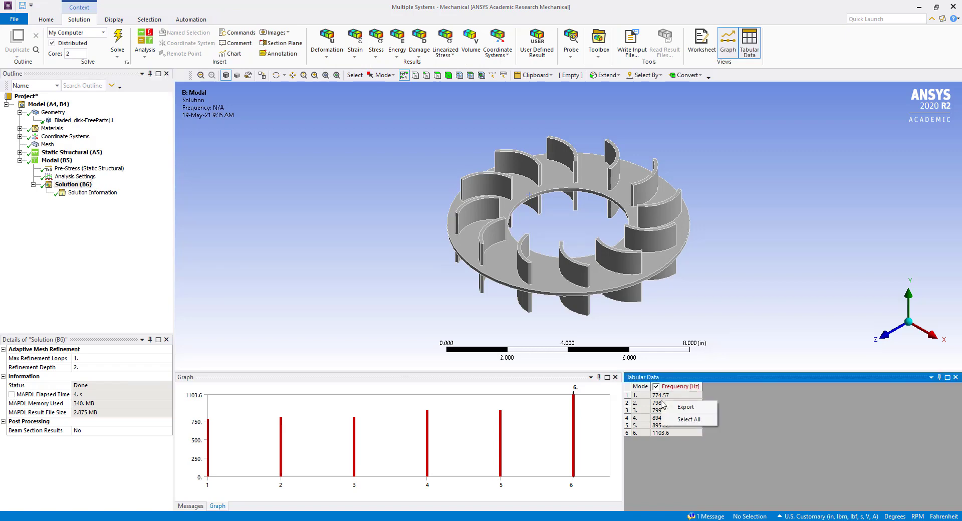
left_click(666, 419)
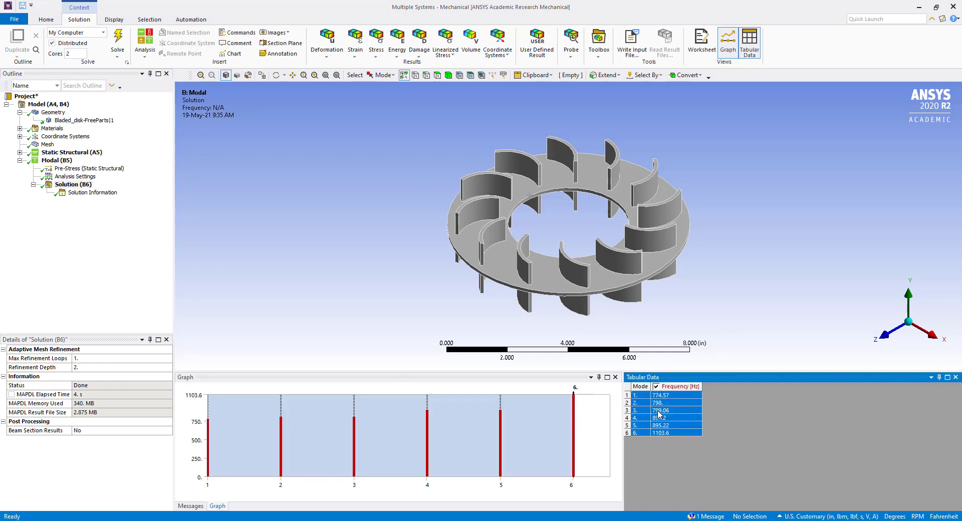
right_click(657, 414)
left_click(678, 429)
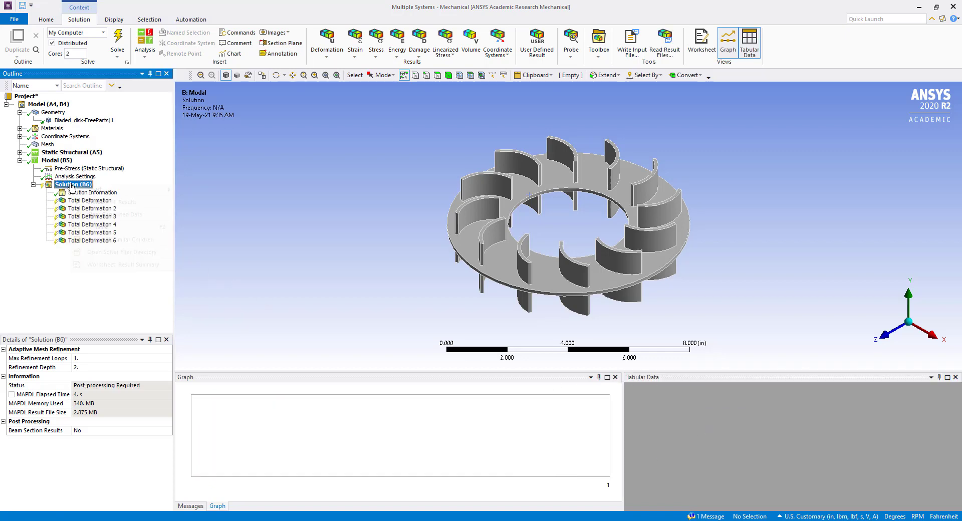
left_click(111, 203)
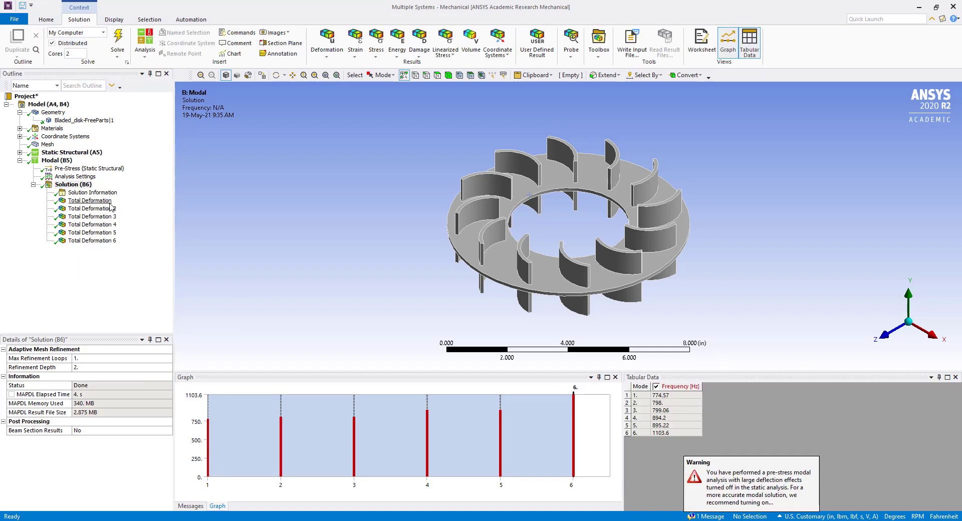
Show the first pre-stressed mode shape with displacement vectors and animate it.
left_click(81, 201)
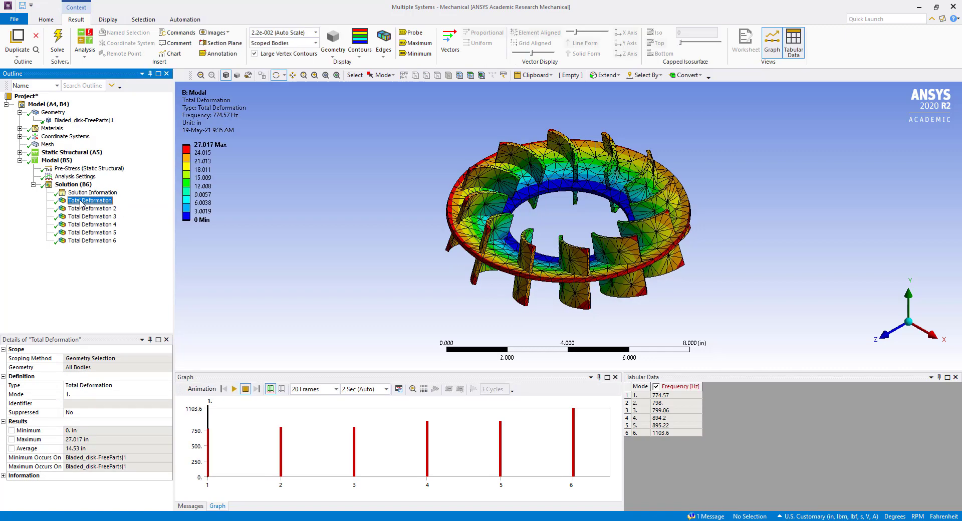
left_click(450, 43)
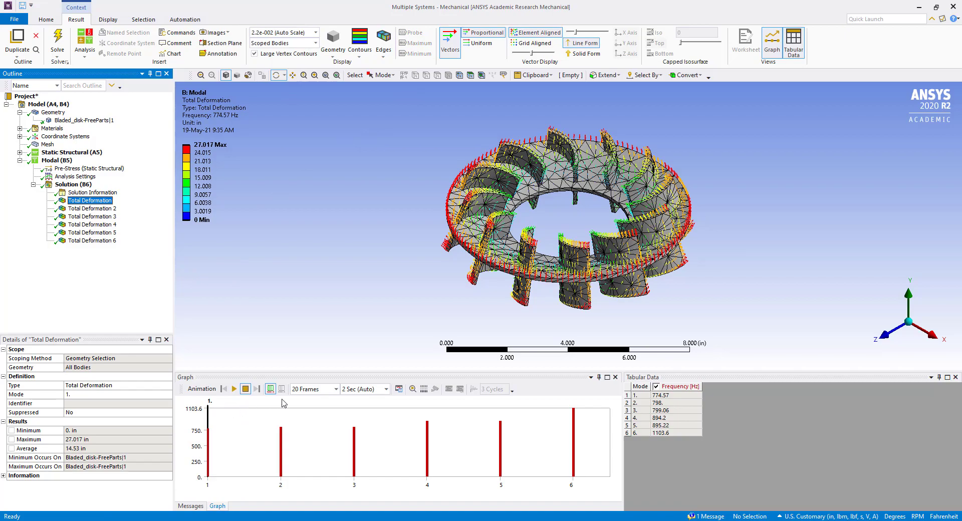
left_click(234, 389)
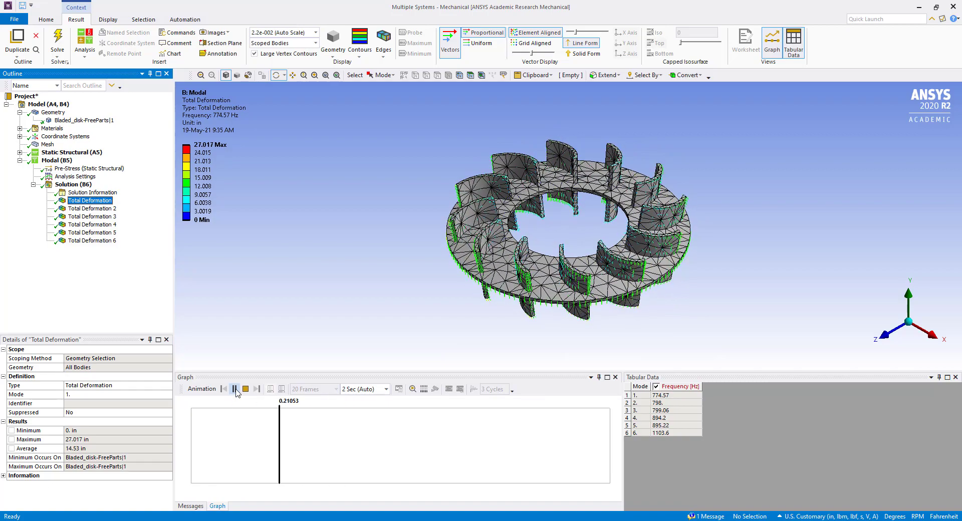
Animate pre-stressed modes 2, 3 and 6 (798, 799.06 and 1103.6 Hz), then return to Solution (B6).
left_click(103, 208)
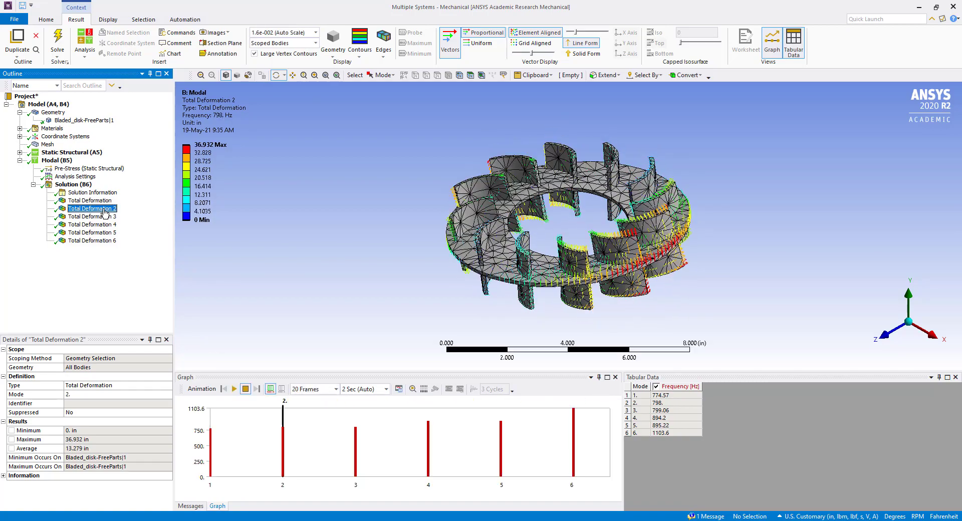
left_click(234, 389)
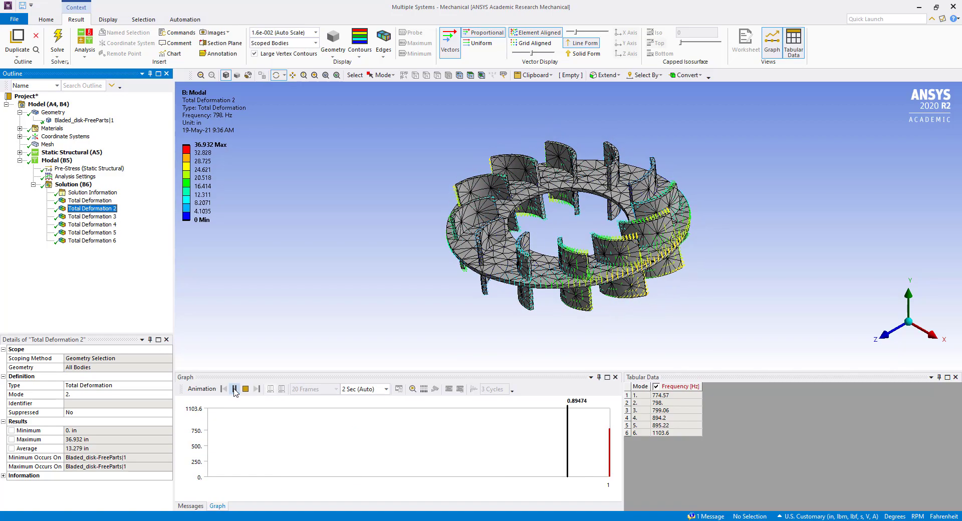
left_click(93, 216)
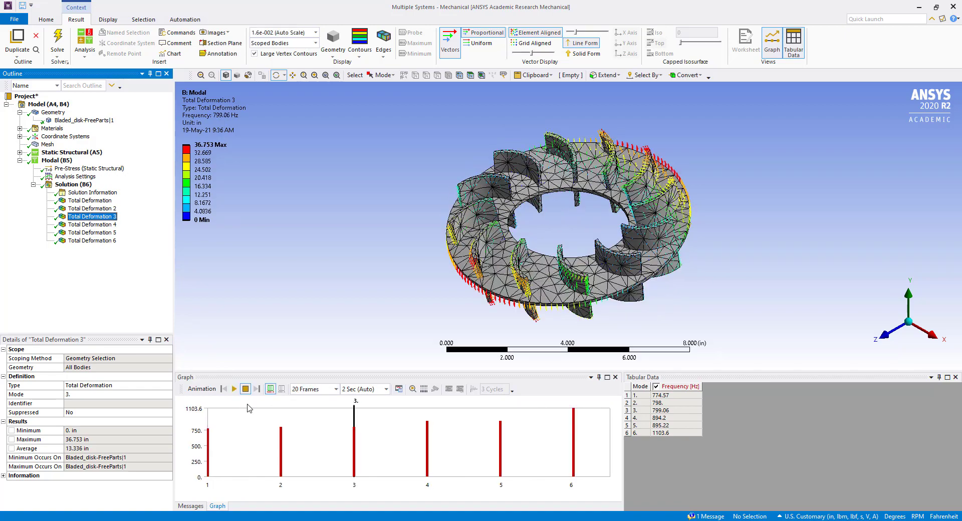
left_click(234, 389)
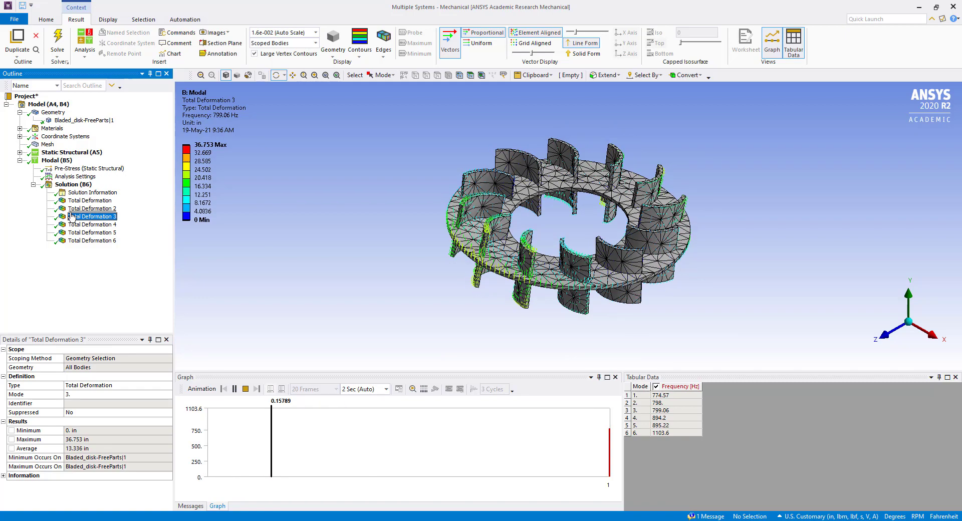
left_click(92, 224)
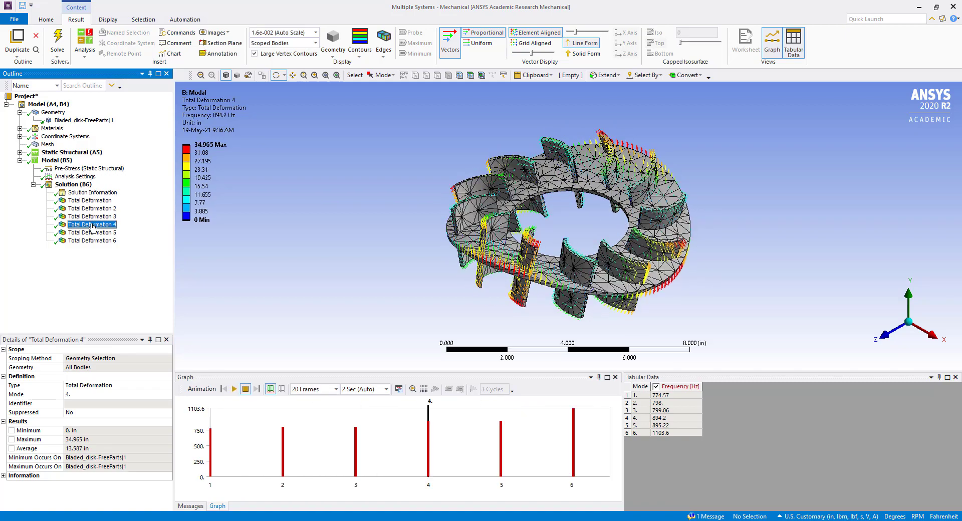
left_click(93, 232)
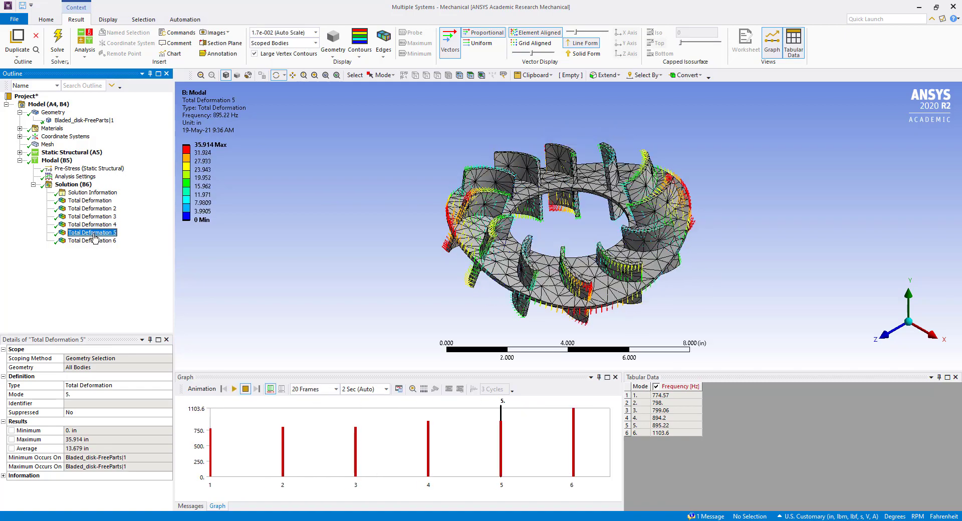
left_click(94, 240)
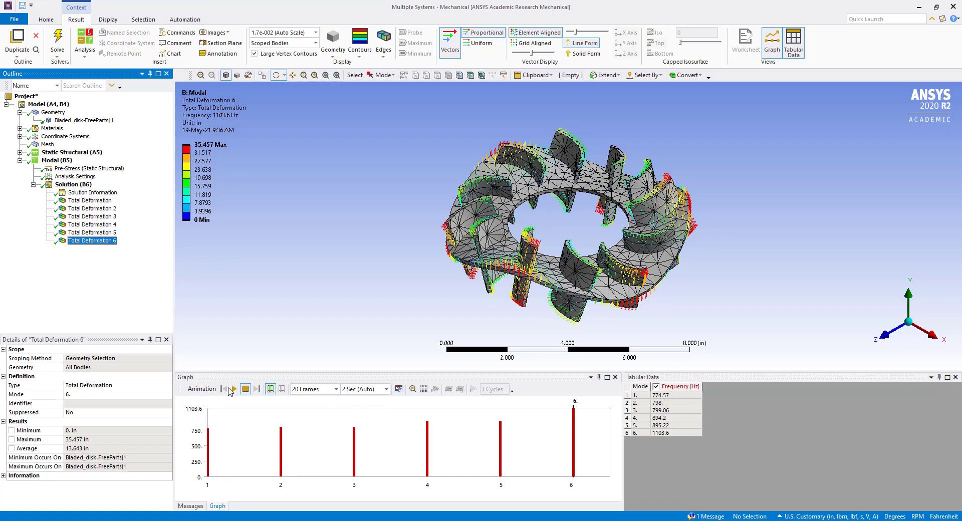
left_click(234, 389)
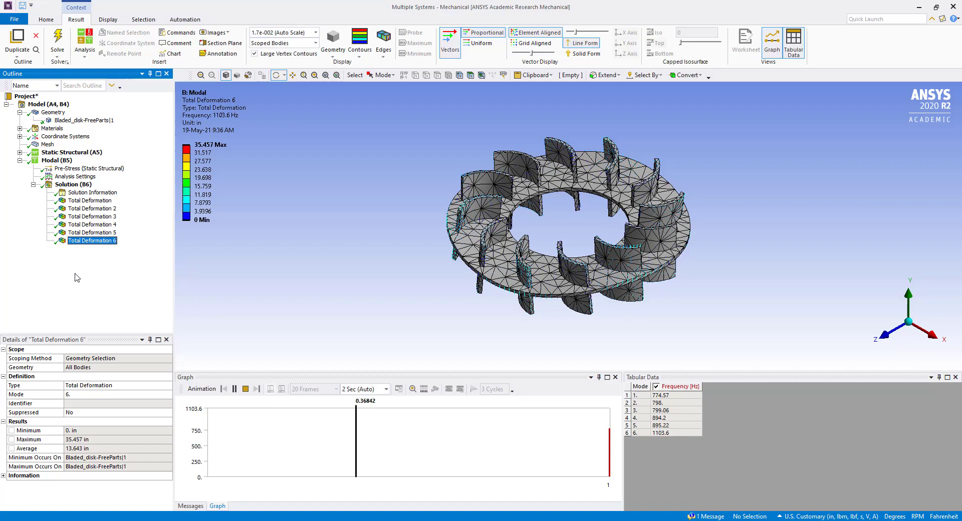
left_click(76, 185)
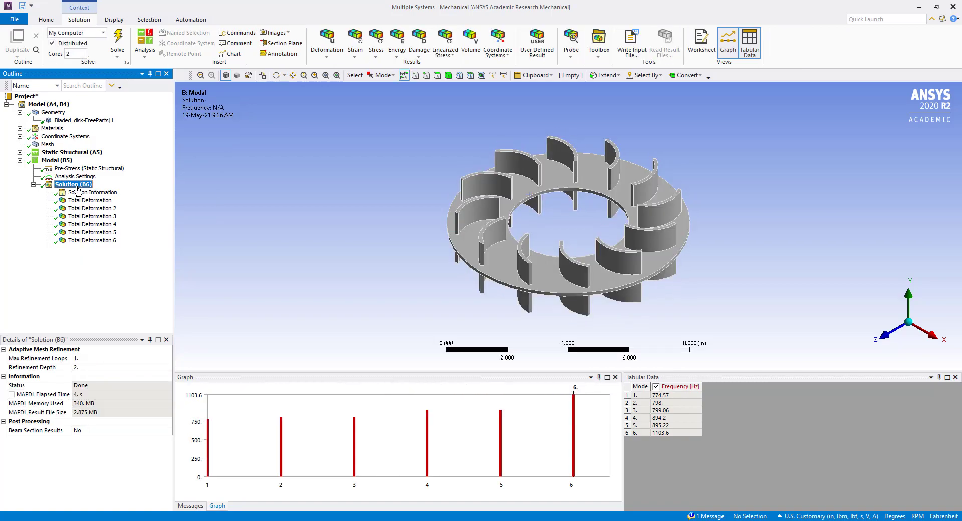
Add a second Modal system sharing system A's model, keep its default name, and open its Setup in Mechanical.
left_click(953, 7)
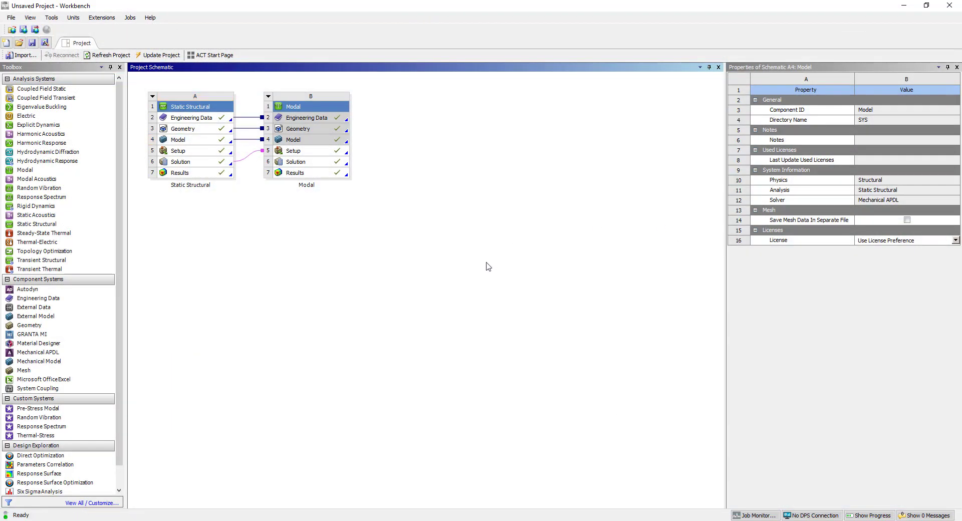
left_click(333, 232)
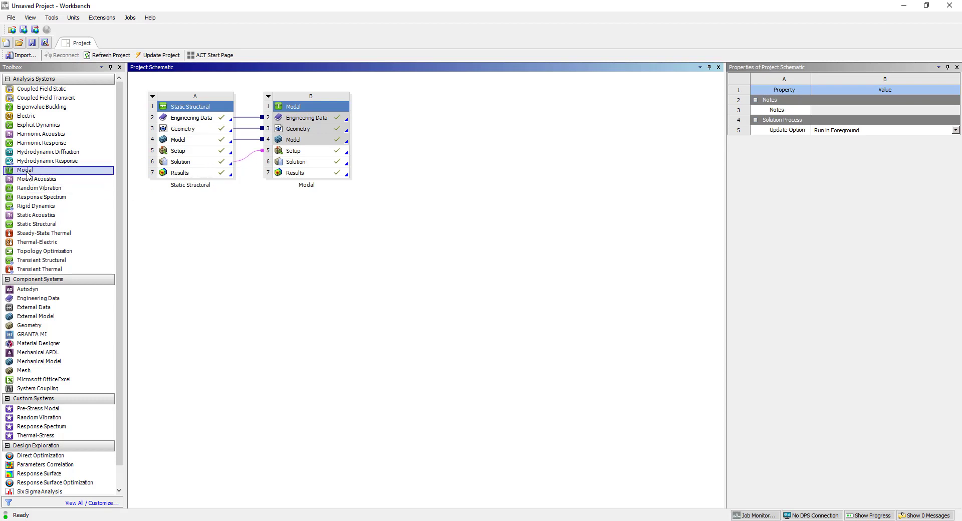
left_click_drag(28, 170, 184, 140)
left_click(375, 351)
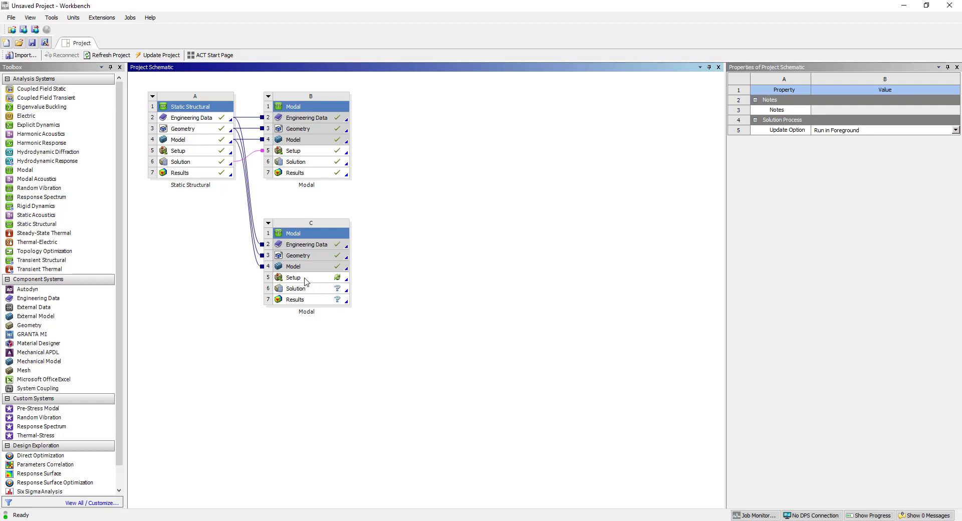
double_click(305, 278)
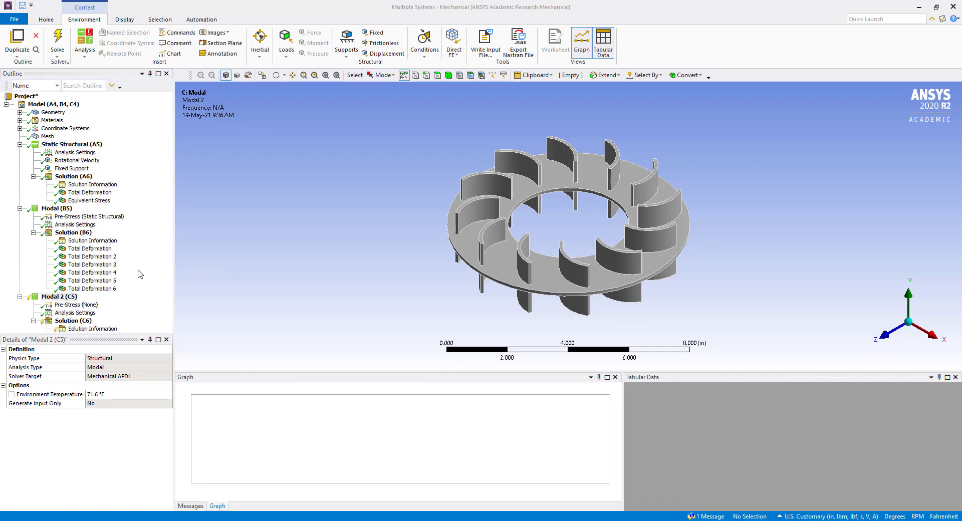
Check that Modal 2 has no pre-stress and is set to find six modes.
left_click(59, 298)
left_click(75, 305)
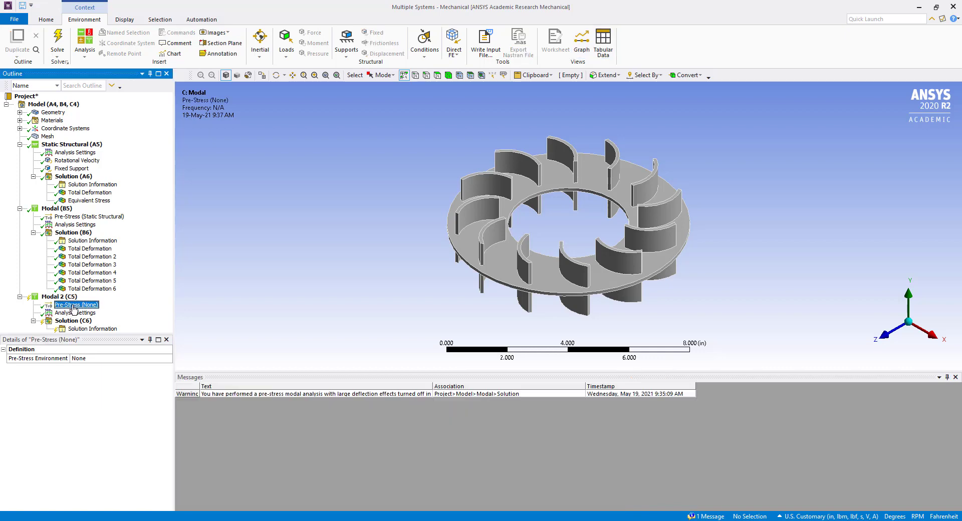
left_click(73, 313)
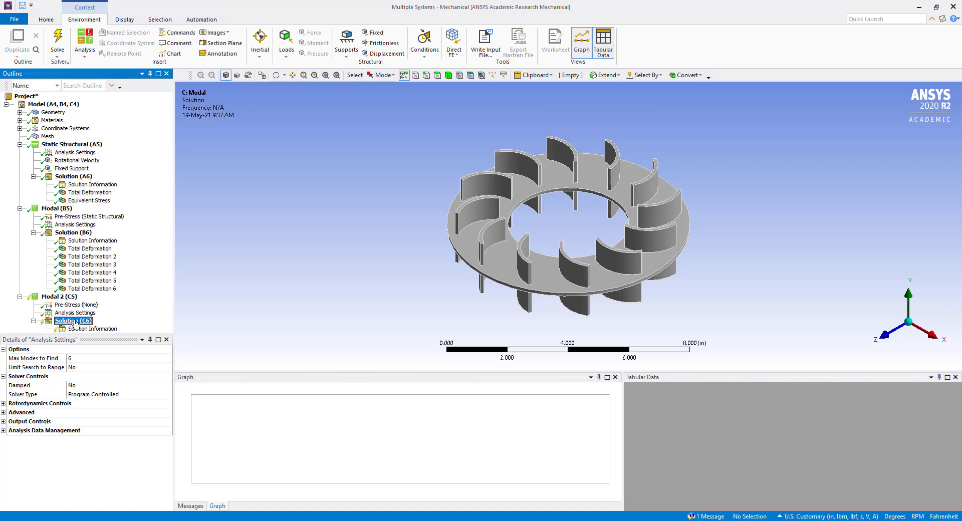
Add a Fixed Support to Modal 2 on the disk's inner bore face.
right_click(64, 298)
mouse_move(87, 304)
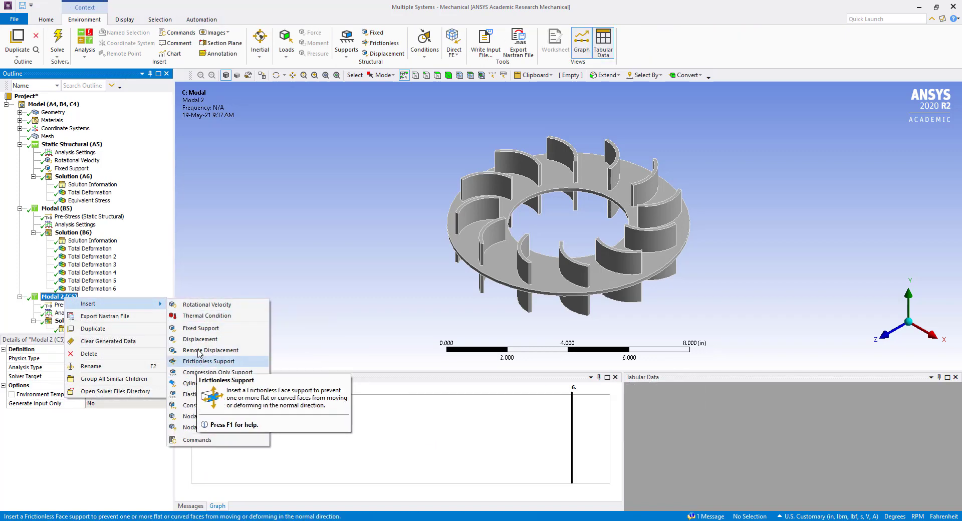
left_click(210, 328)
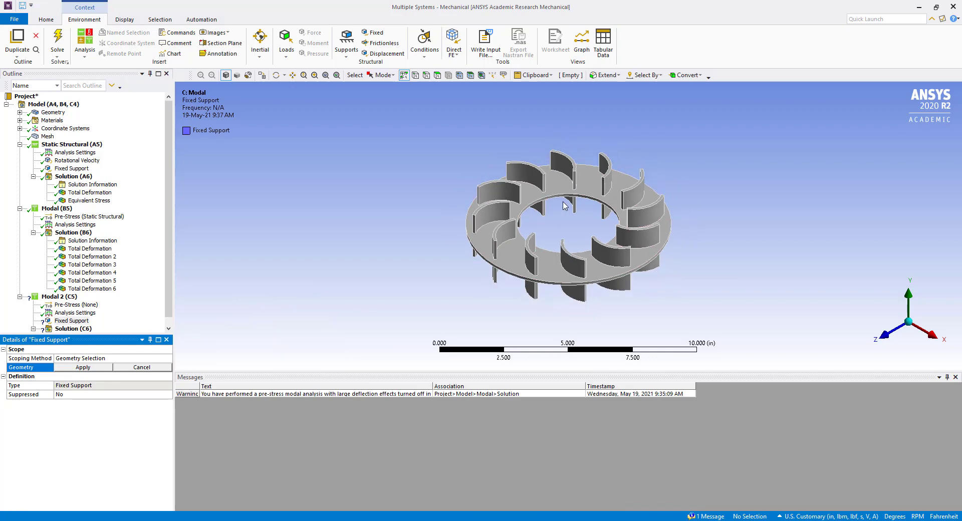
scroll(484, 185, "up", 4)
scroll(484, 185, "up", 2)
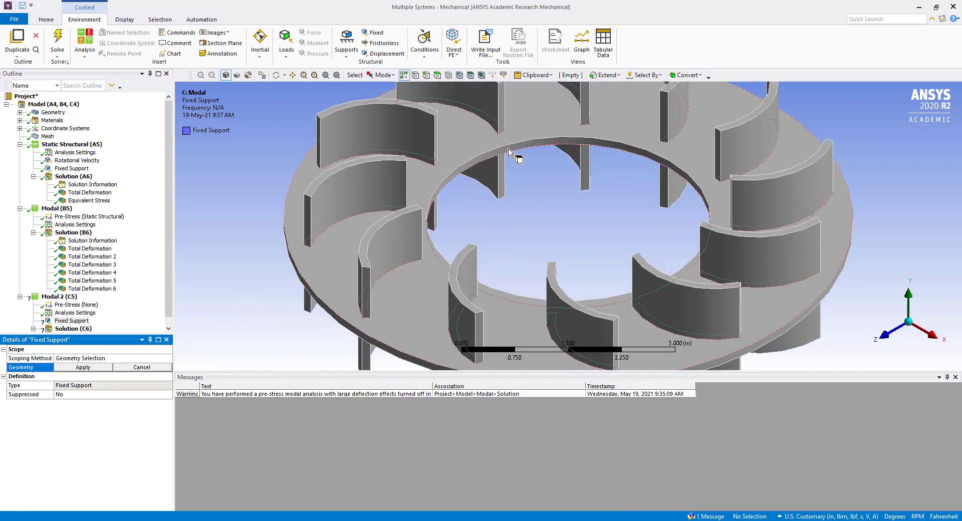
left_click(491, 167)
left_click(95, 367)
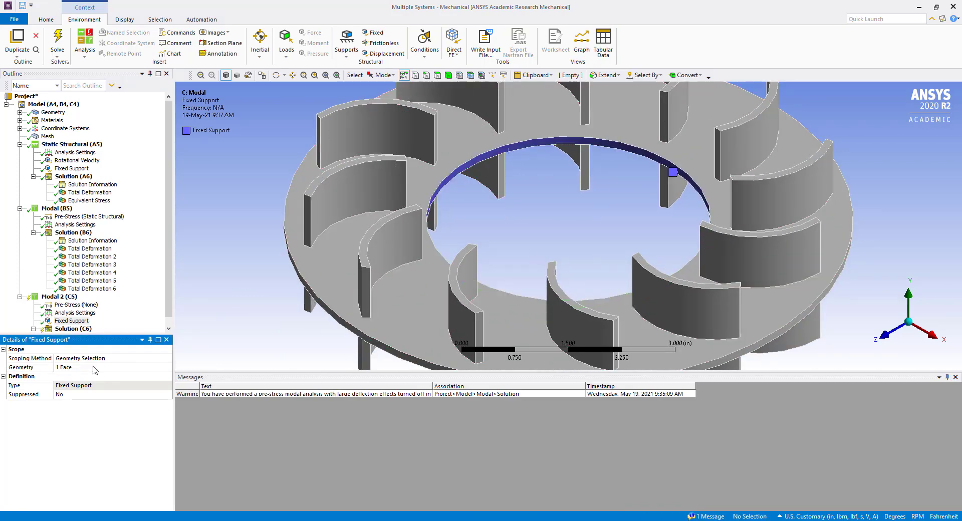
Solve Modal 2 and view its six unstressed frequencies, 756.32 to 1085.6 Hz.
scroll(112, 324, "down", 1)
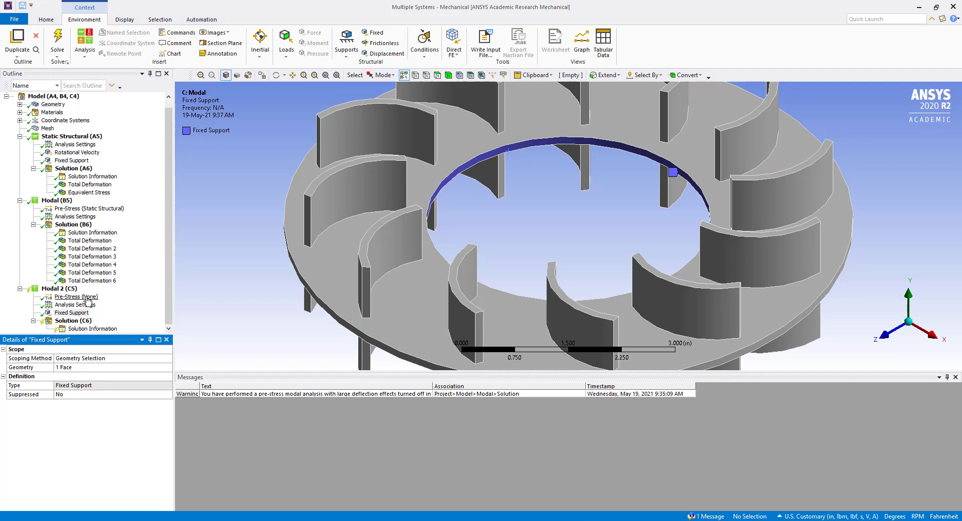
right_click(57, 293)
left_click(85, 306)
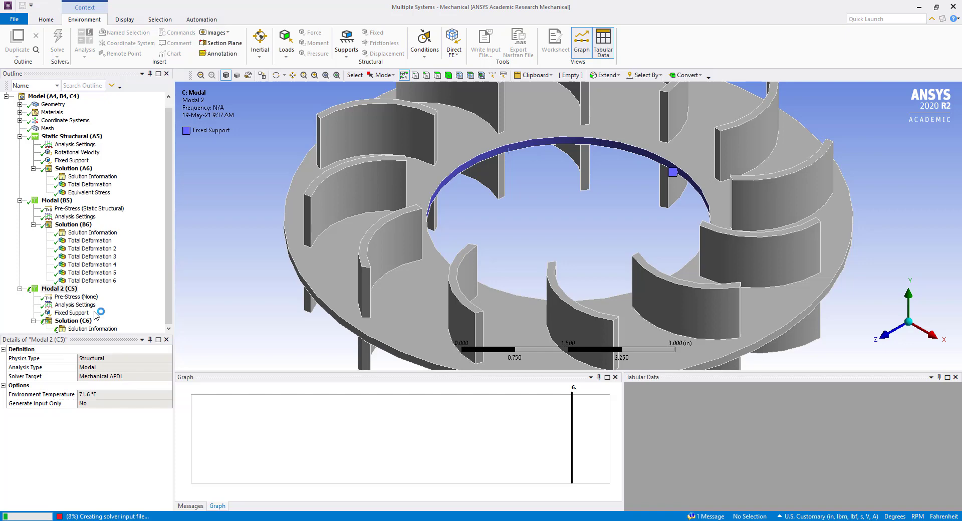
left_click(83, 321)
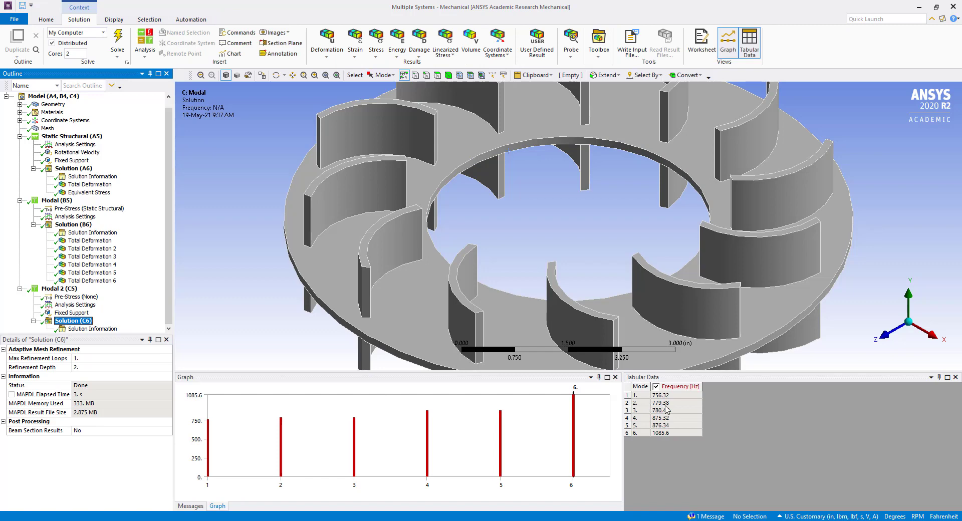
Create mode shape results for all six Modal 2 frequencies from the Tabular Data.
left_click(662, 411)
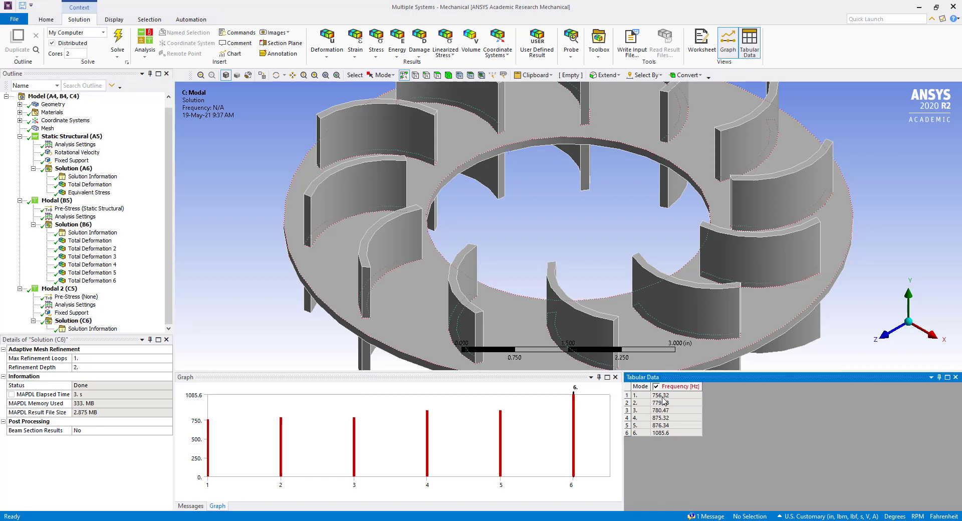
left_click(664, 433, "shift")
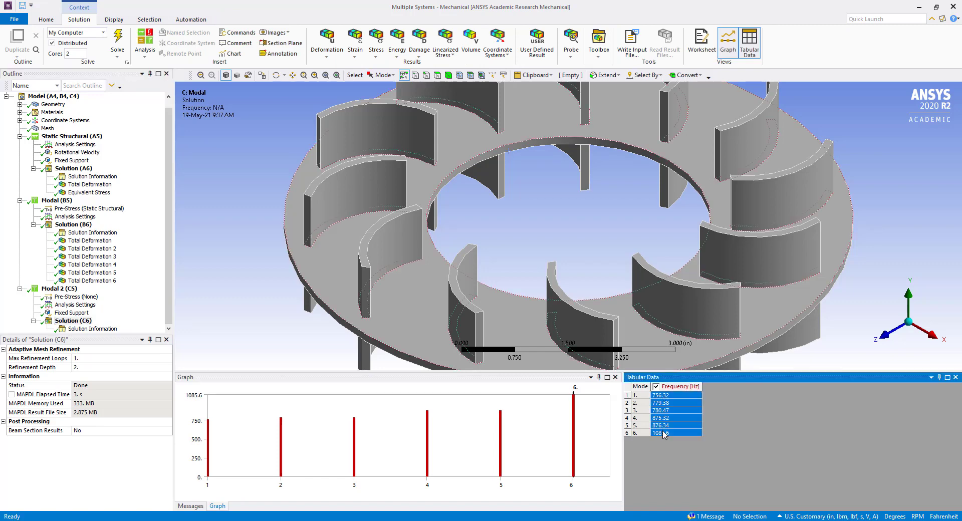
right_click(663, 434)
left_click(686, 451)
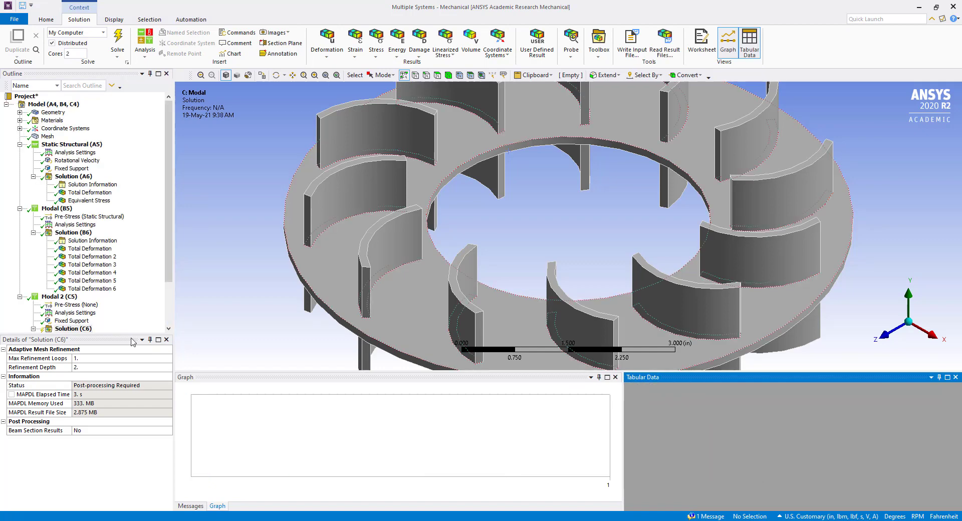
Evaluate all Modal 2 results and compare mode 1: 774.57 Hz pre-stressed versus 756.32 Hz unstressed.
left_click(75, 274)
right_click(75, 275)
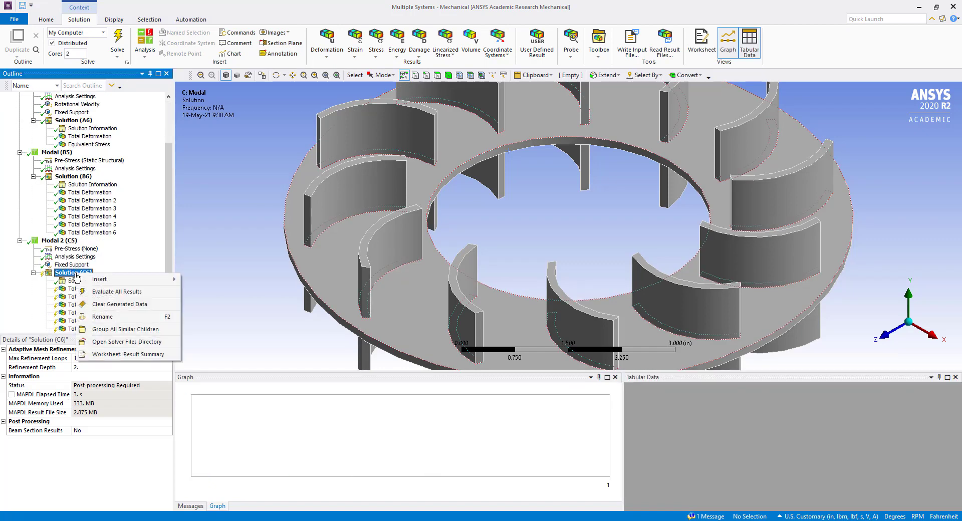
left_click(102, 290)
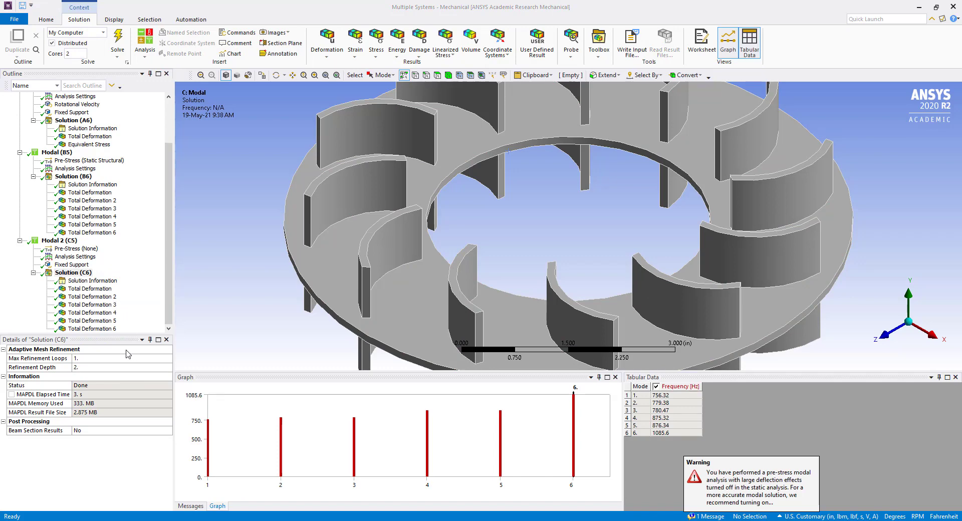
left_click(90, 193)
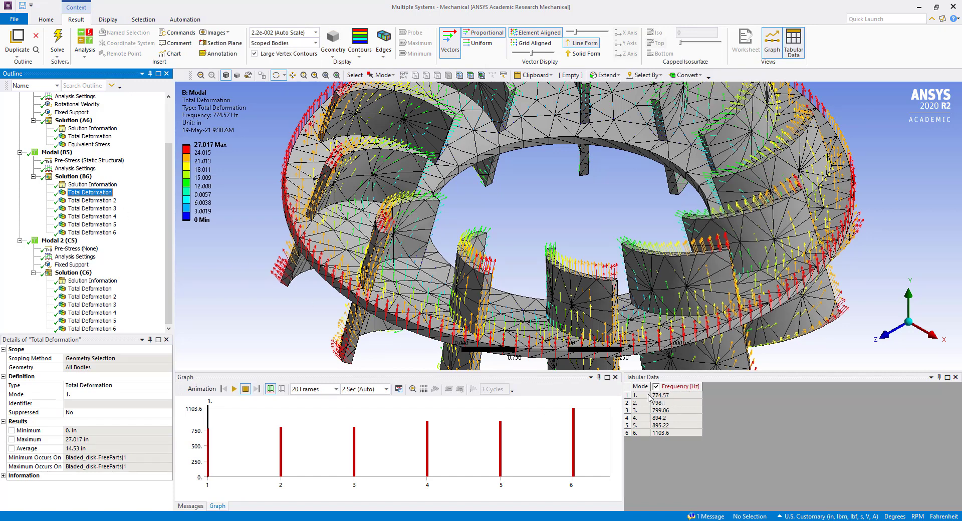
left_click(90, 289)
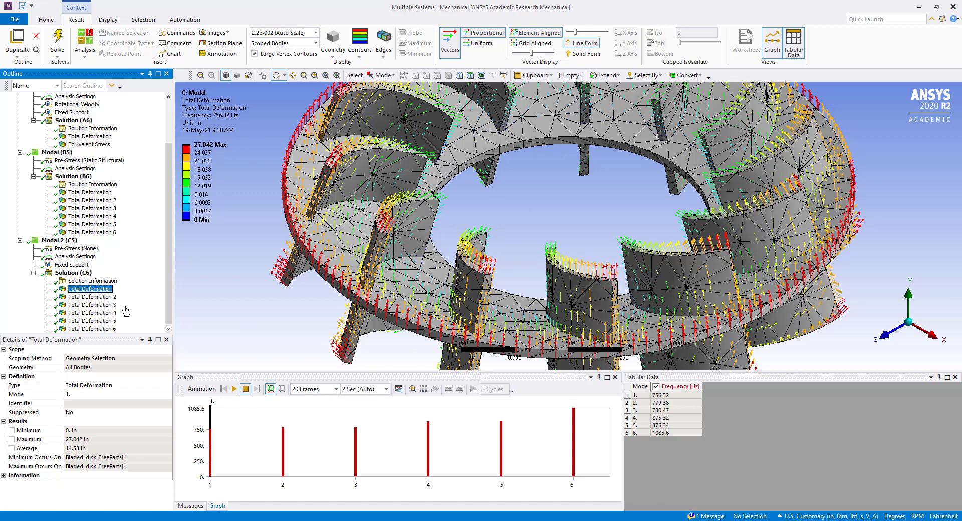